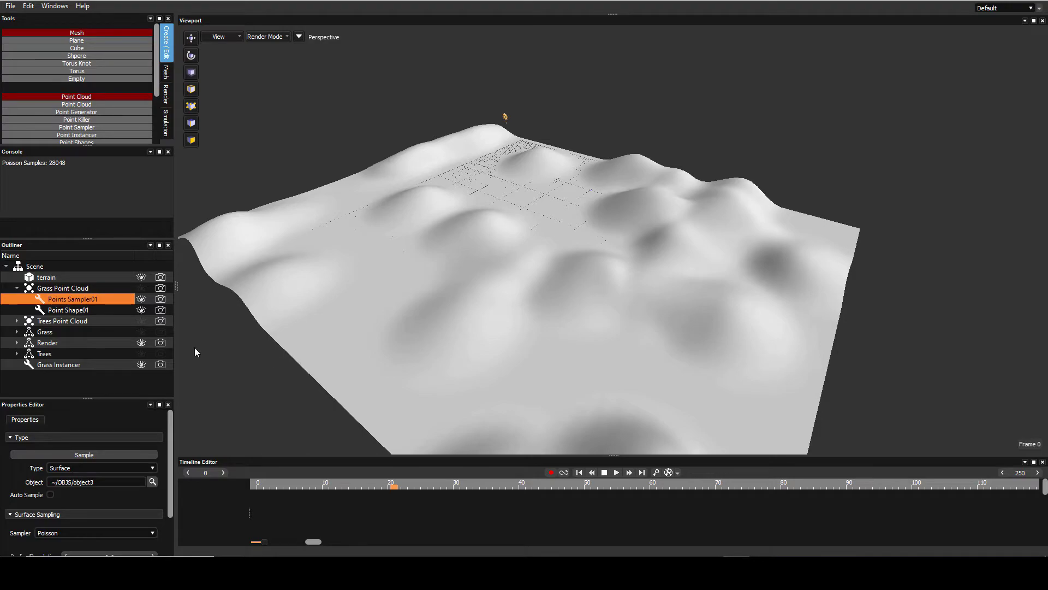
Show the Grass Point Cloud and hide the terrain to inspect the scattered points alone.
{"action": "left_click", "coordinate": [142, 287]}
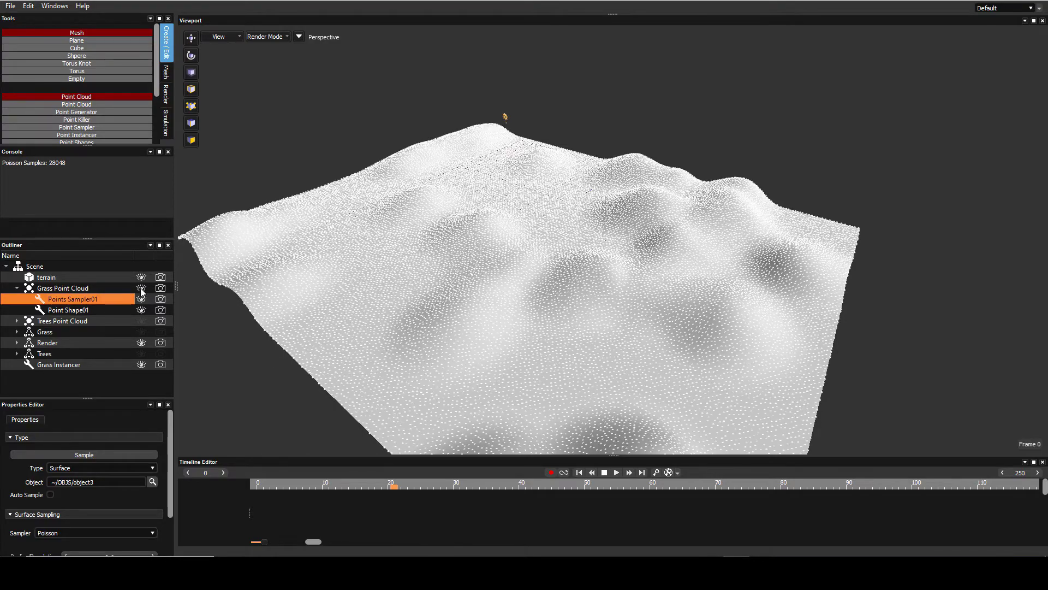
{"action": "middle_click_drag", "start_coordinate": [364, 284], "coordinate": [132, 326]}
{"action": "left_click", "coordinate": [142, 277]}
{"action": "middle_click_drag", "start_coordinate": [491, 328], "coordinate": [592, 374]}
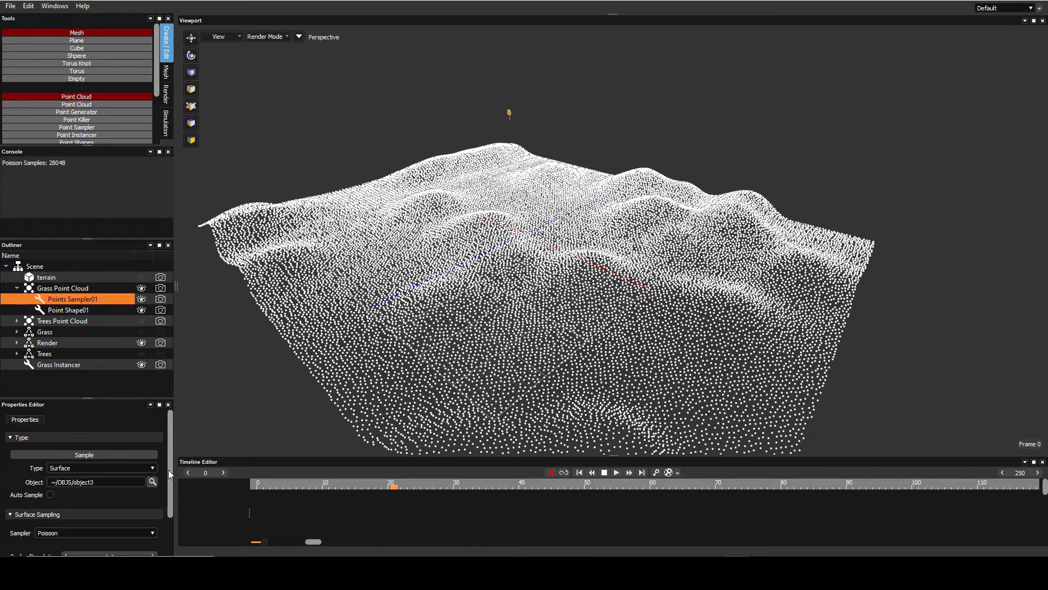
Set the Radius/Resolution of Points Sampler01 to 1 and resample the grass points.
{"action": "left_click_drag", "start_coordinate": [168, 470], "coordinate": [157, 513]}
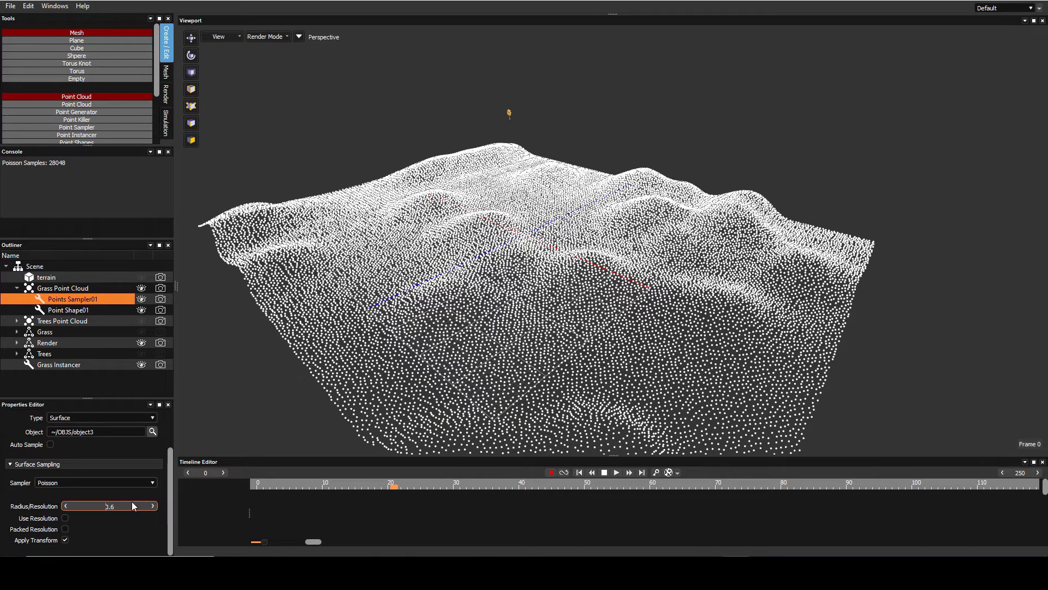
{"action": "left_click", "coordinate": [111, 507]}
{"action": "left_click_drag", "start_coordinate": [168, 474], "coordinate": [165, 433]}
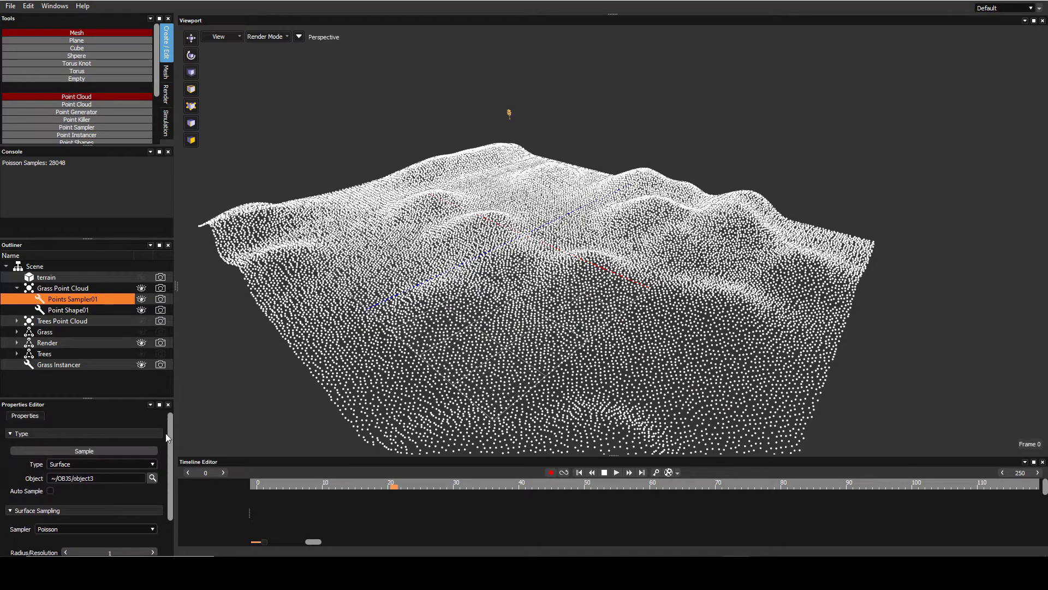
{"action": "left_click", "coordinate": [139, 455]}
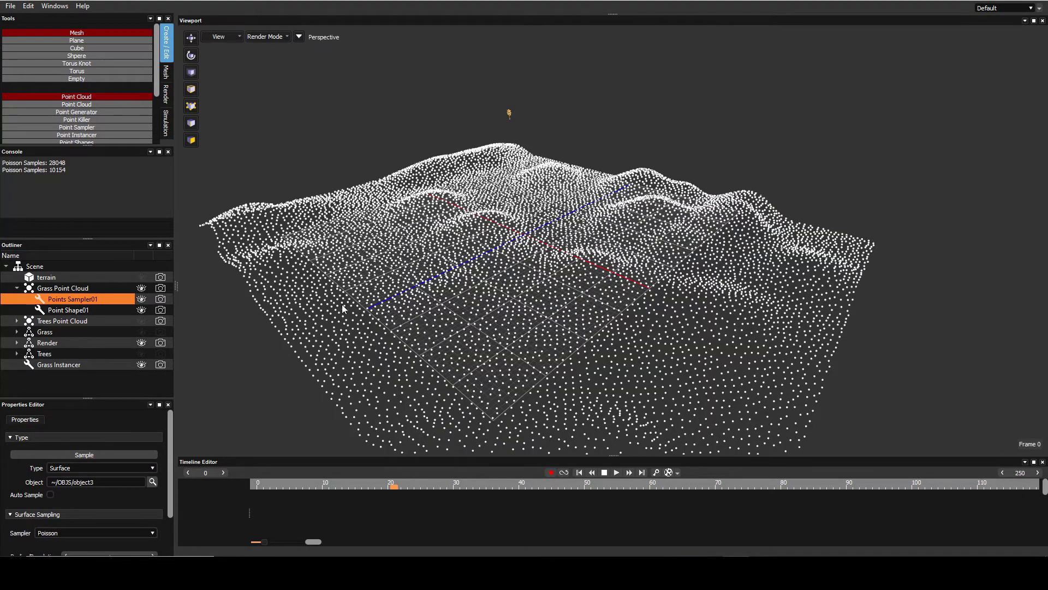
{"action": "middle_click_drag", "start_coordinate": [344, 307], "coordinate": [347, 331]}
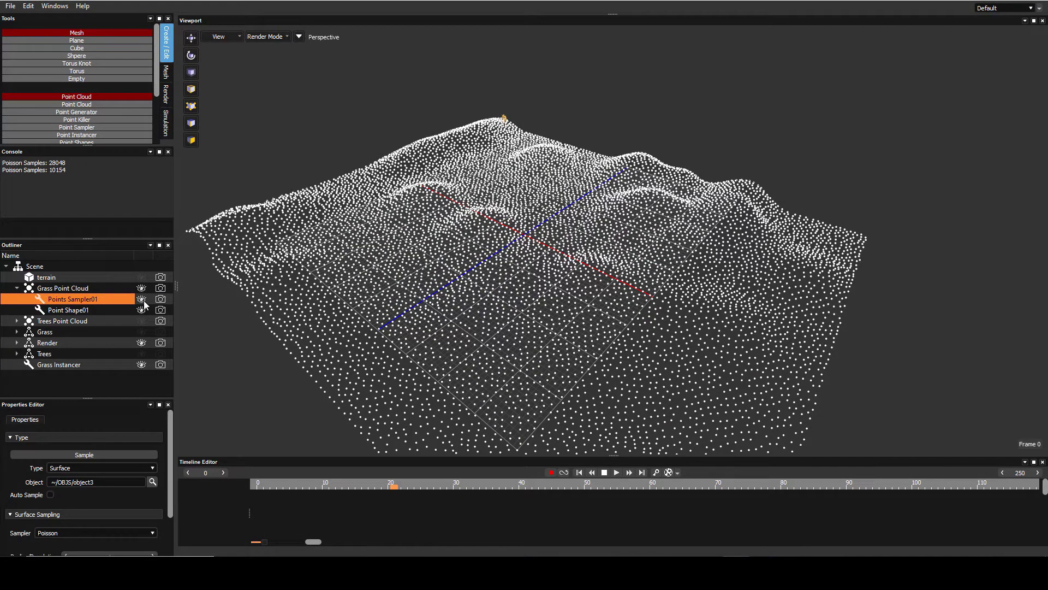
Hide the Grass Point Cloud and expand the Grass group in the outliner.
{"action": "left_click", "coordinate": [141, 289]}
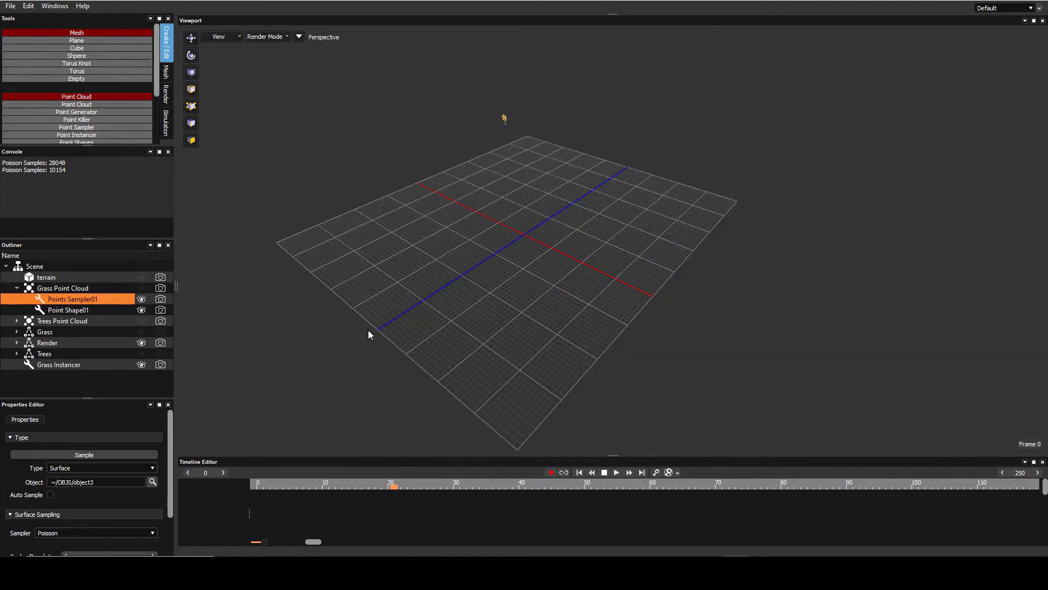
{"action": "scroll", "coordinate": [467, 341], "scroll_direction": "up", "scroll_amount": 5}
{"action": "middle_click_drag", "start_coordinate": [519, 229], "coordinate": [366, 262]}
{"action": "left_click", "coordinate": [17, 332]}
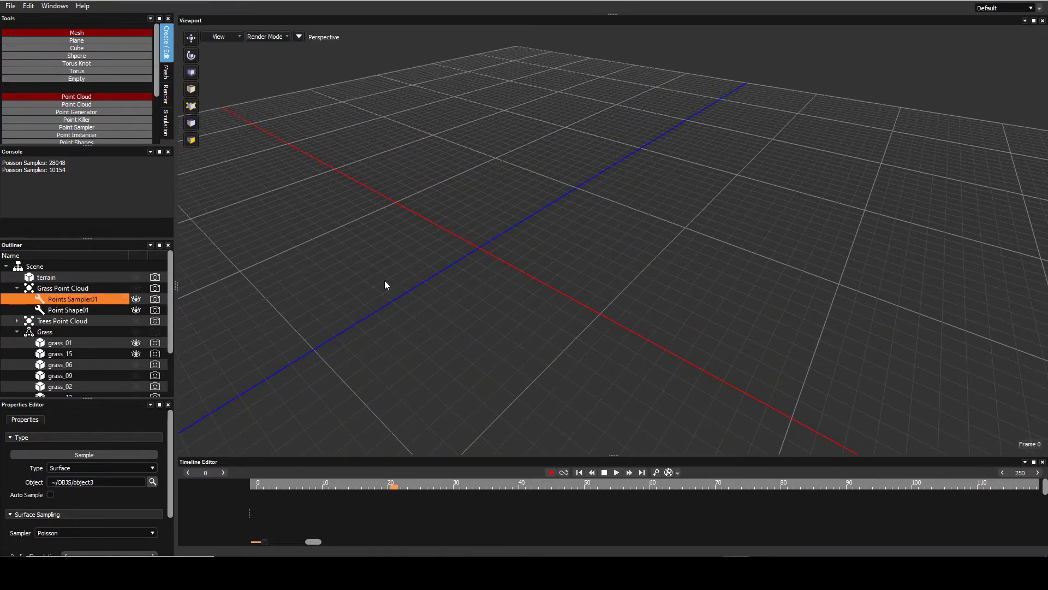
Show the Grass group with its grass_01 and grass_15 meshes and view them up close.
{"action": "scroll", "coordinate": [386, 285], "scroll_direction": "down", "scroll_amount": 5}
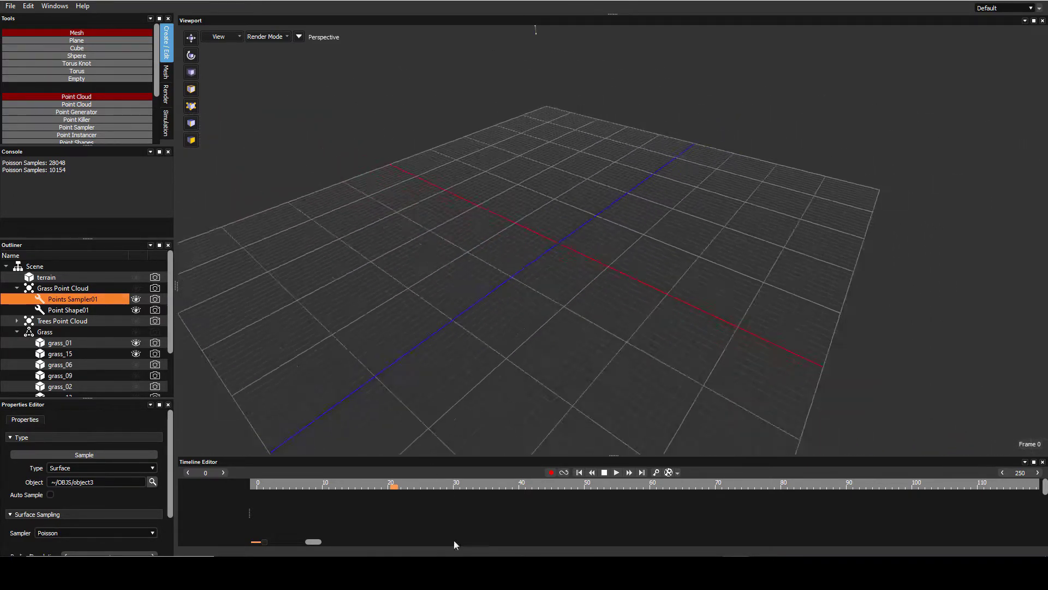
{"action": "left_click", "coordinate": [138, 331]}
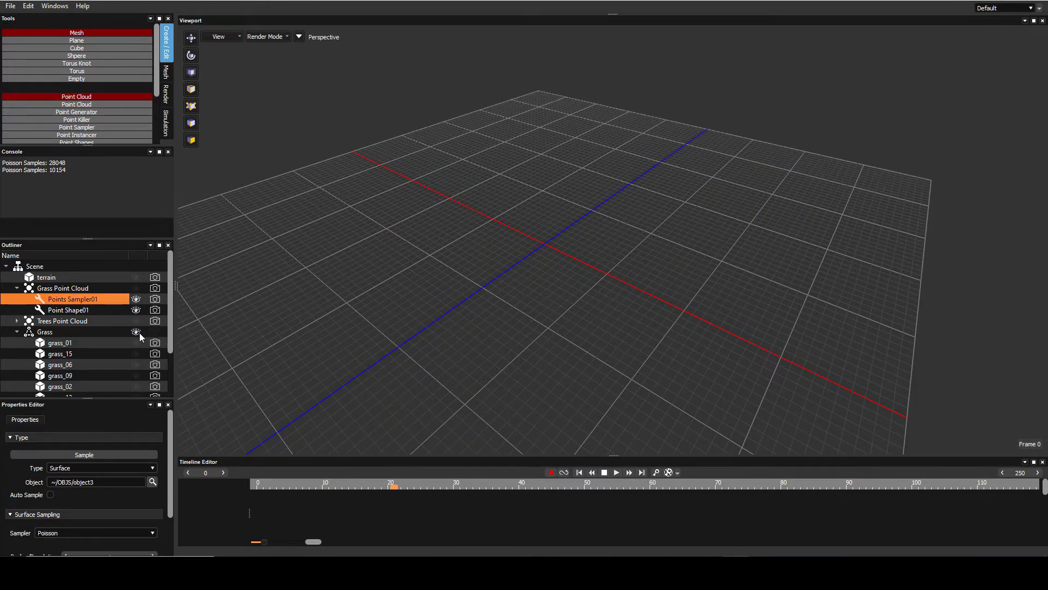
{"action": "left_click", "coordinate": [136, 353]}
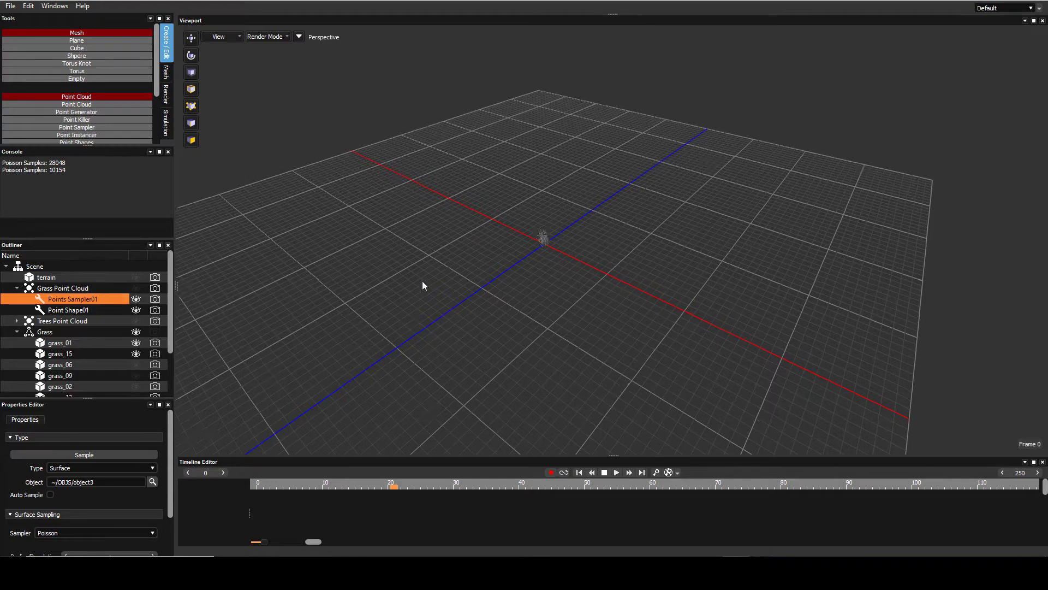
{"action": "middle_click_drag", "start_coordinate": [421, 280], "coordinate": [421, 173]}
{"action": "scroll", "coordinate": [441, 250], "scroll_direction": "up", "scroll_amount": 3}
{"action": "middle_click_drag", "start_coordinate": [441, 246], "coordinate": [490, 255]}
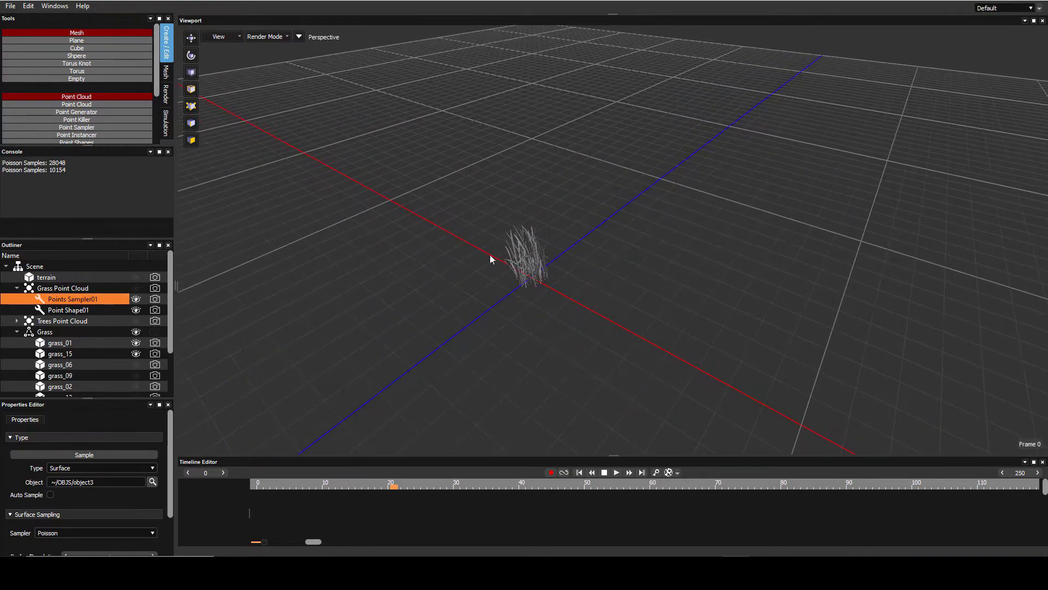
Preview the other grass meshes such as grass_02 and grass_13, hide them all and collapse the Grass group.
{"action": "left_click", "coordinate": [136, 343]}
{"action": "left_click", "coordinate": [137, 357]}
{"action": "left_click", "coordinate": [136, 393]}
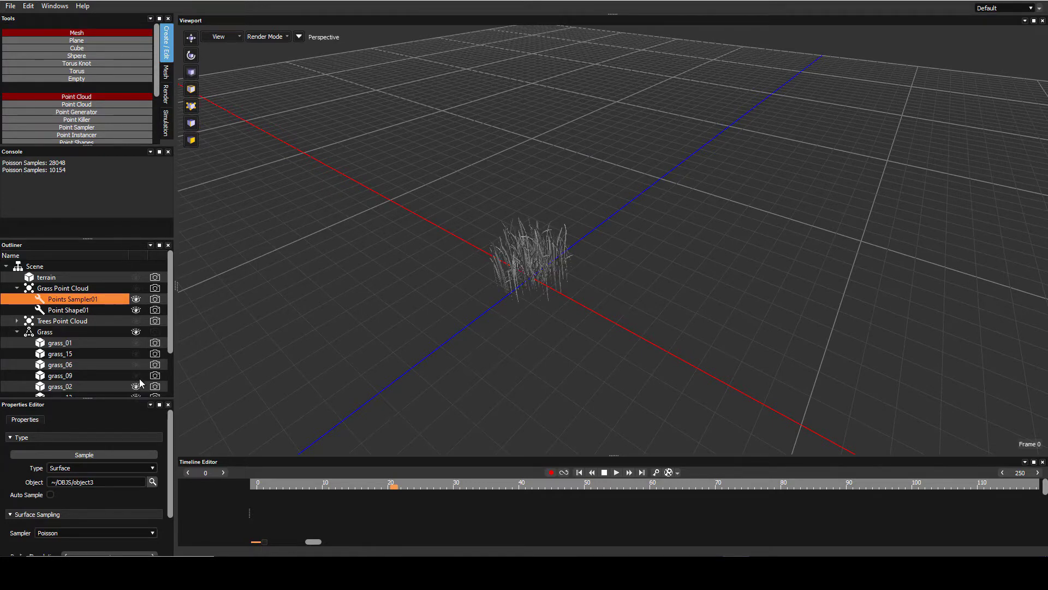
{"action": "scroll", "coordinate": [137, 376], "scroll_direction": "down", "scroll_amount": 2}
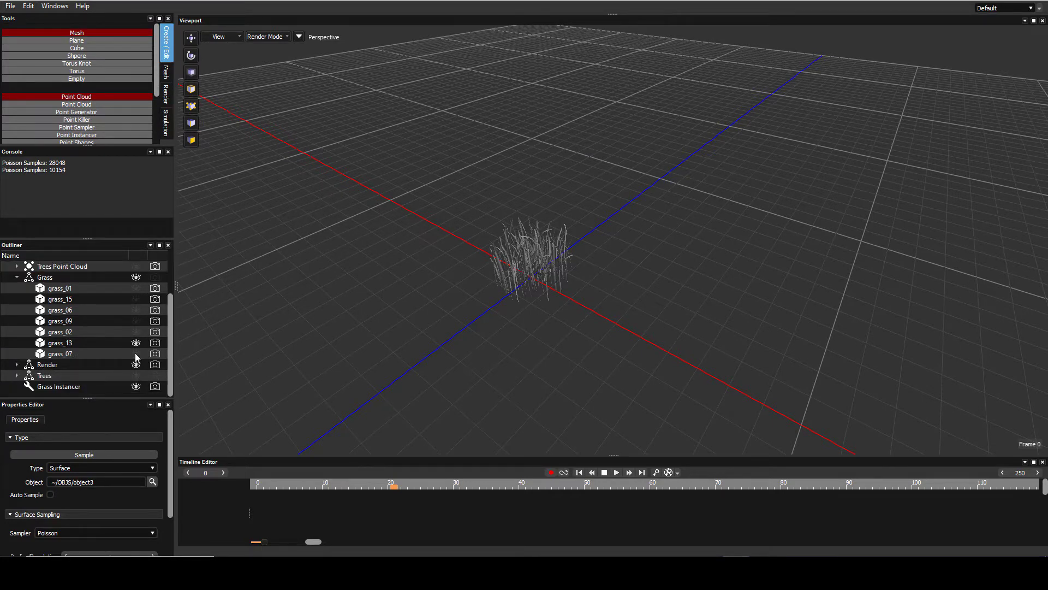
{"action": "left_click", "coordinate": [135, 344]}
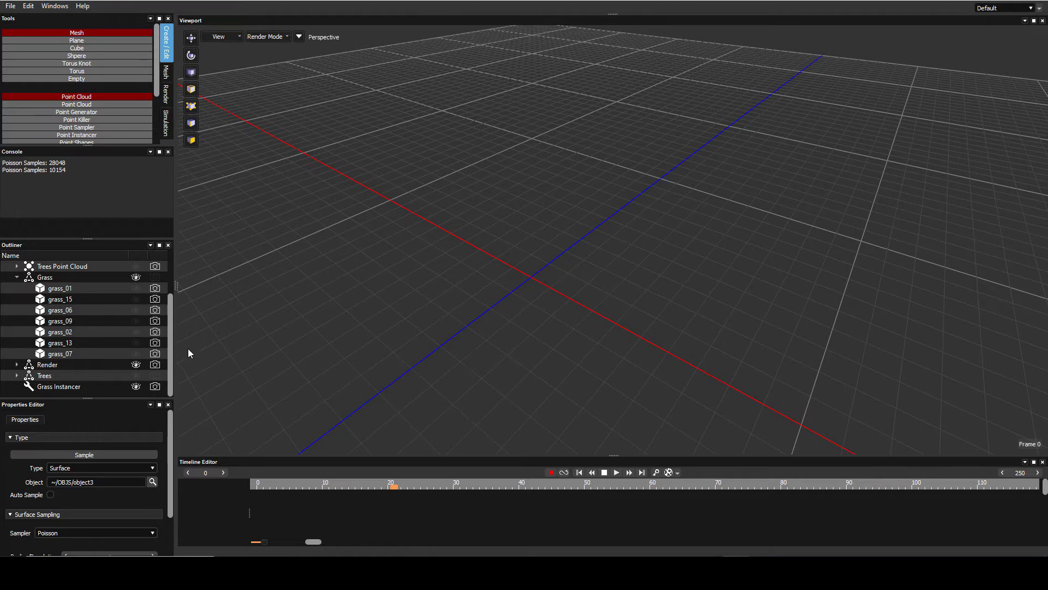
{"action": "scroll", "coordinate": [168, 349], "scroll_direction": "up", "scroll_amount": 2}
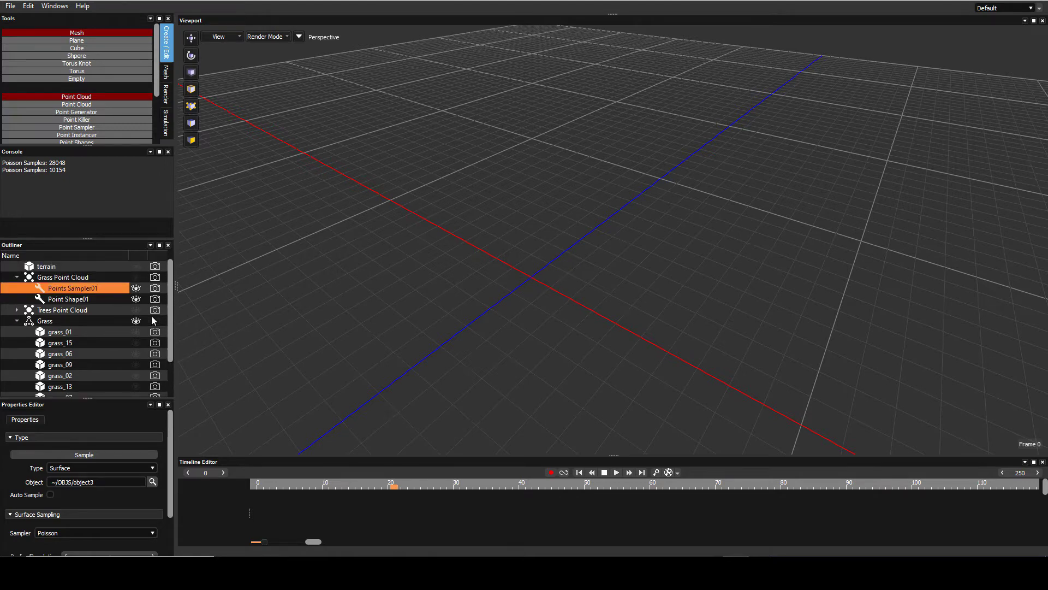
{"action": "left_click", "coordinate": [17, 322]}
Check the group assigned to Point Shape01 and parent the Grass Instancer under the Grass Point Cloud.
{"action": "left_click", "coordinate": [69, 310]}
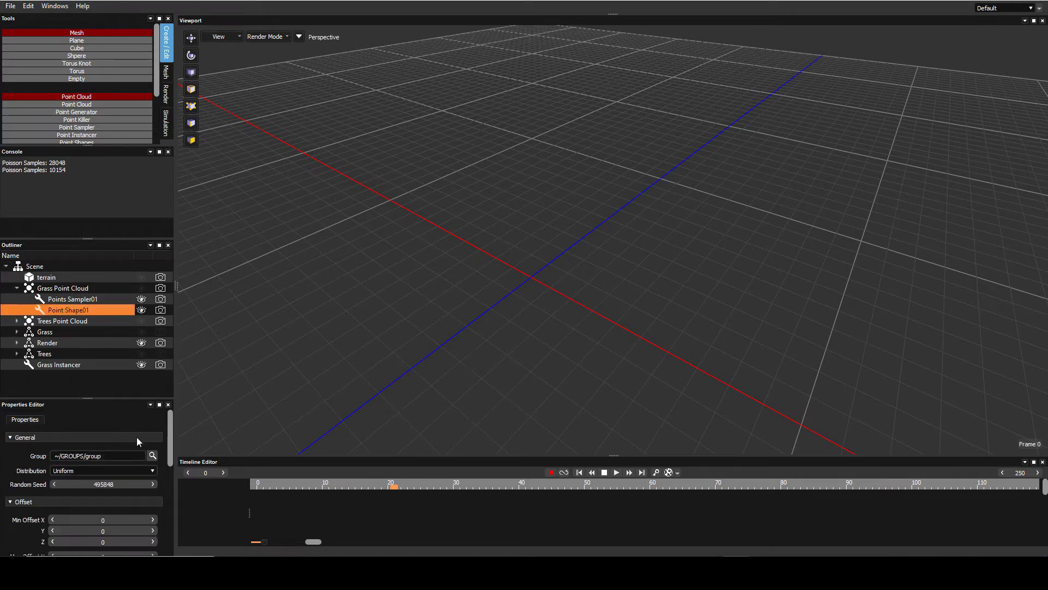
{"action": "left_click", "coordinate": [86, 457]}
{"action": "left_click_drag", "start_coordinate": [54, 364], "coordinate": [113, 292]}
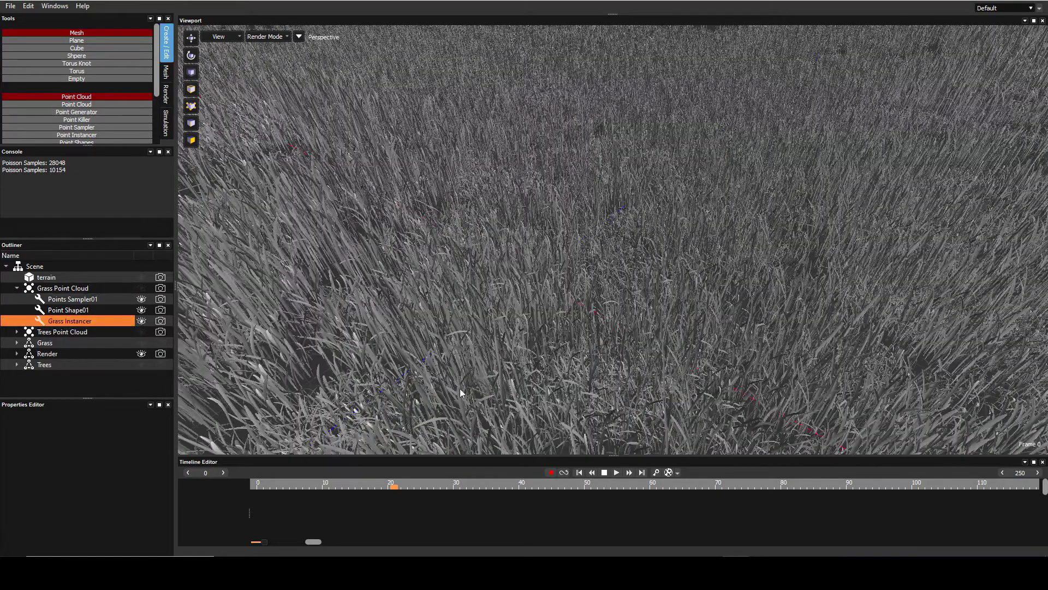
{"action": "scroll", "coordinate": [460, 388], "scroll_direction": "down", "scroll_amount": 5}
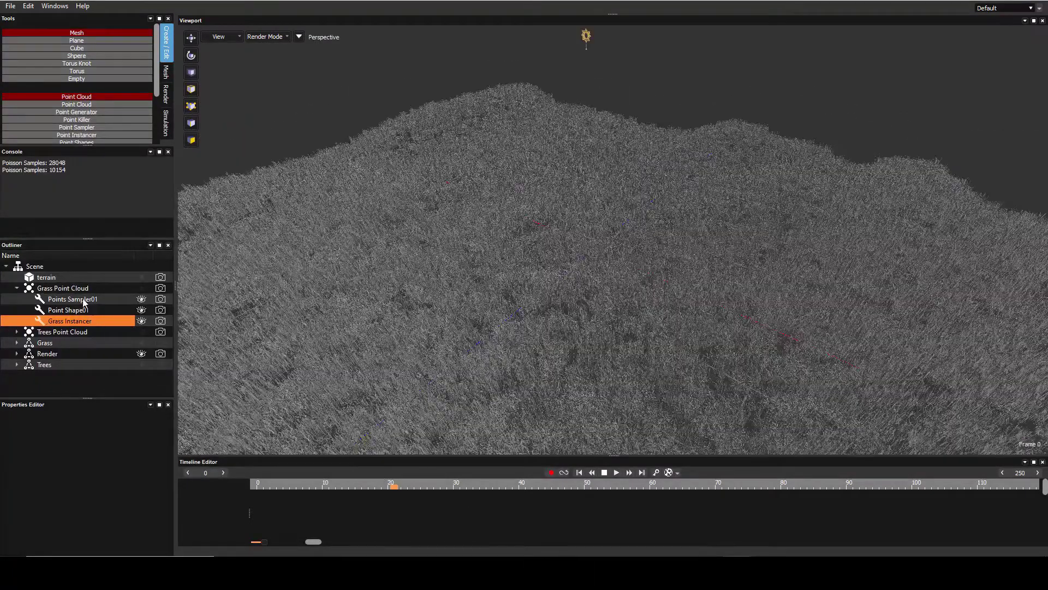
Set the Radius/Resolution of Points Sampler01 to 4 and resample the instanced grass.
{"action": "left_click", "coordinate": [83, 299]}
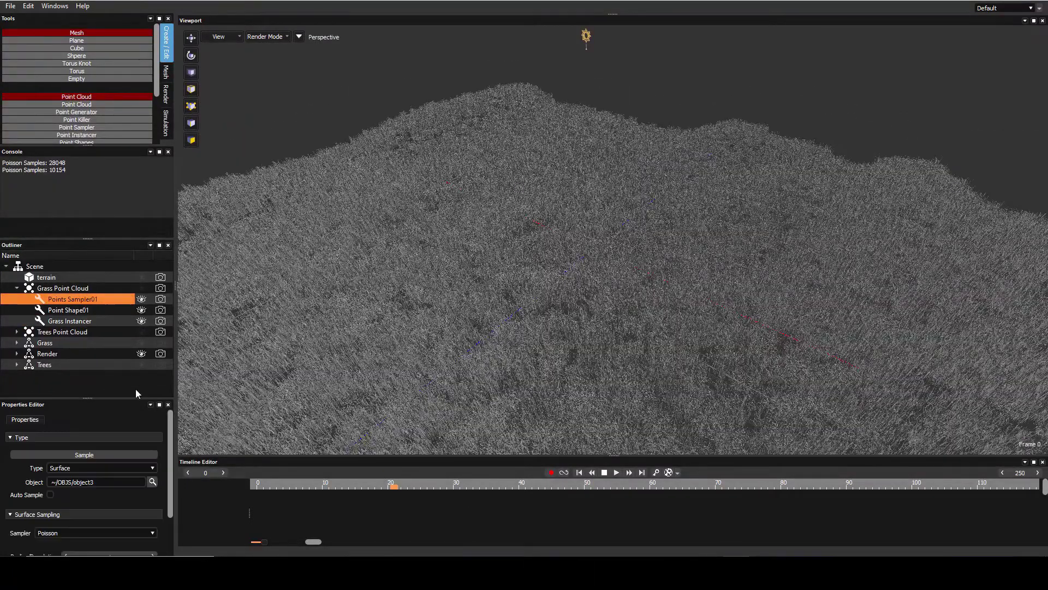
{"action": "left_click_drag", "start_coordinate": [172, 440], "coordinate": [171, 527]}
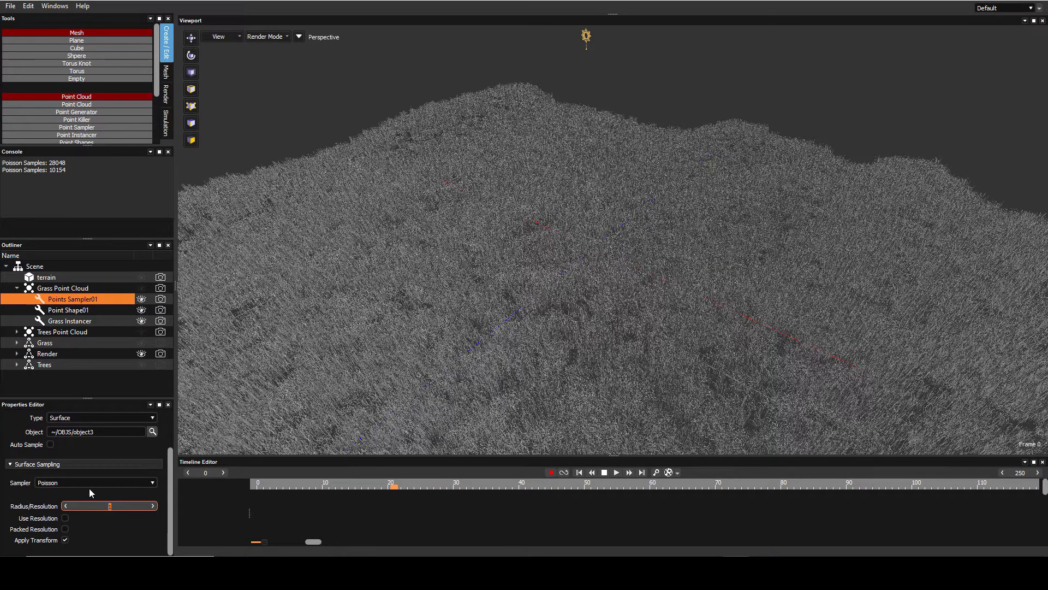
{"action": "type", "text": "4"}
{"action": "key", "text": "Return"}
{"action": "left_click_drag", "start_coordinate": [168, 484], "coordinate": [167, 426]}
{"action": "left_click", "coordinate": [140, 454]}
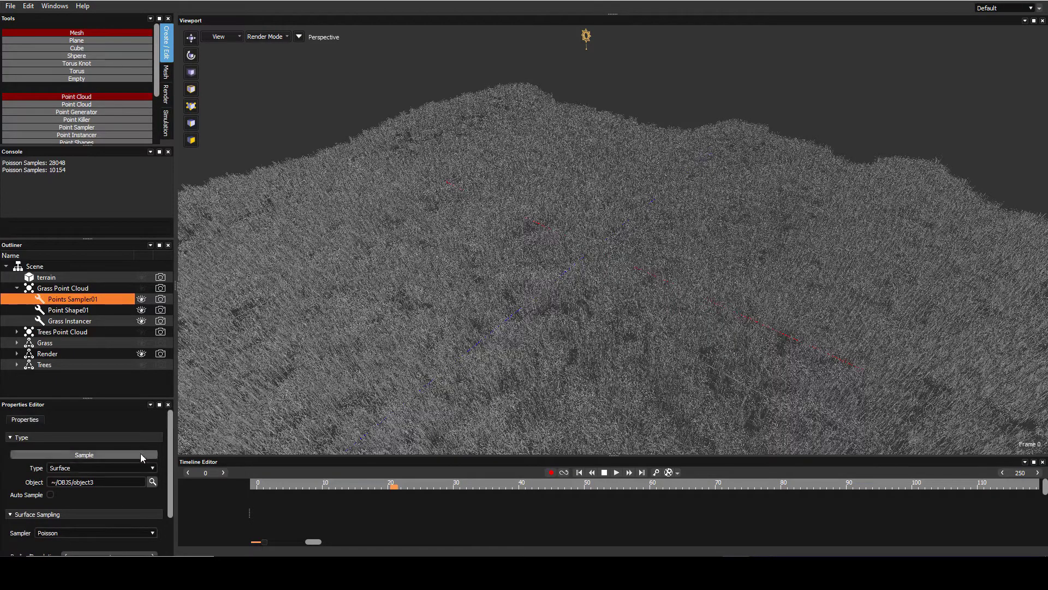
{"action": "scroll", "coordinate": [491, 294], "scroll_direction": "down", "scroll_amount": 5}
{"action": "middle_click_drag", "start_coordinate": [524, 362], "coordinate": [492, 195]}
{"action": "left_click", "coordinate": [557, 251]}
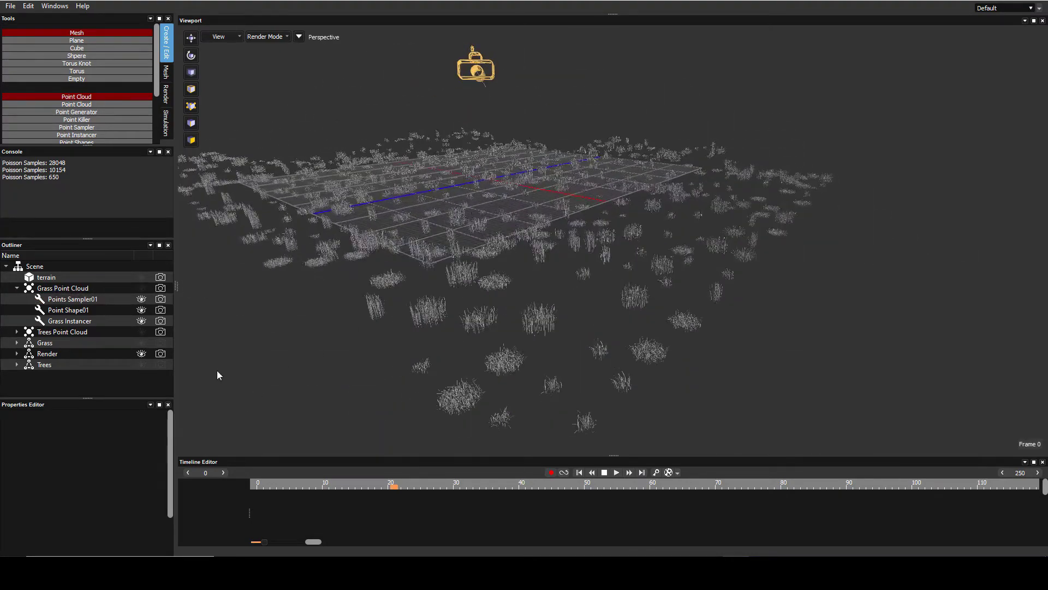
Select Point Shape01 and show the terrain beneath the instanced grass.
{"action": "left_click", "coordinate": [97, 310]}
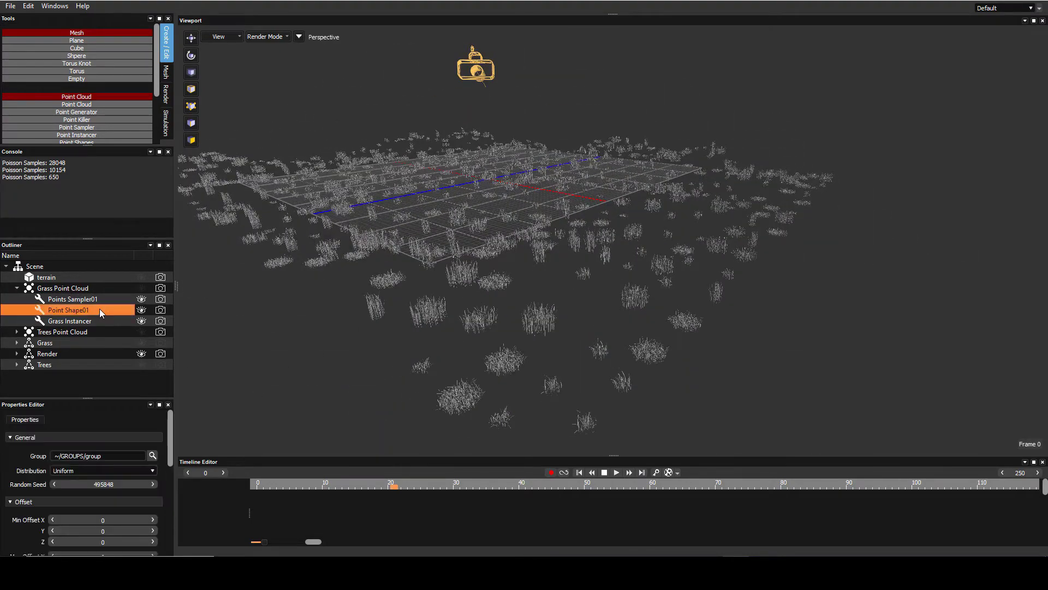
{"action": "left_click", "coordinate": [141, 277]}
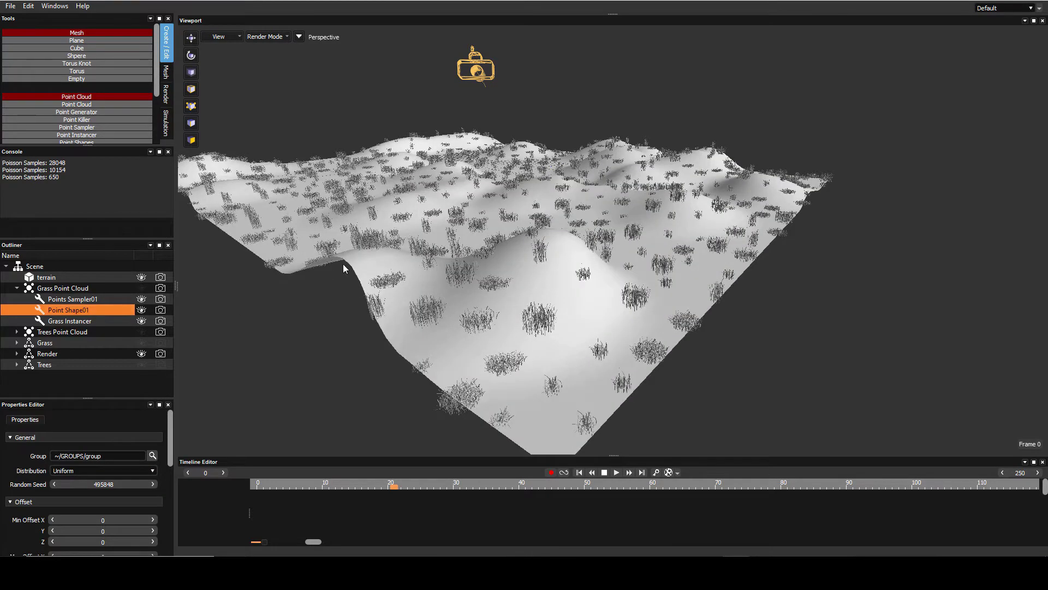
{"action": "middle_click_drag", "start_coordinate": [343, 263], "coordinate": [211, 366]}
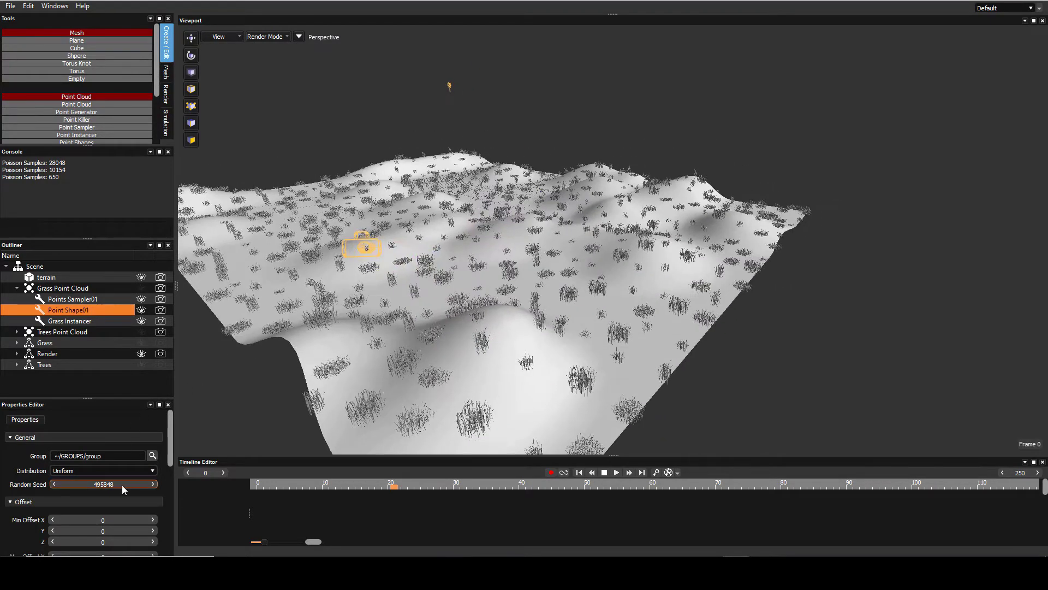
Set the Radius/Resolution of Points Sampler01 to 3 and resample the grass over the terrain.
{"action": "left_click", "coordinate": [98, 299]}
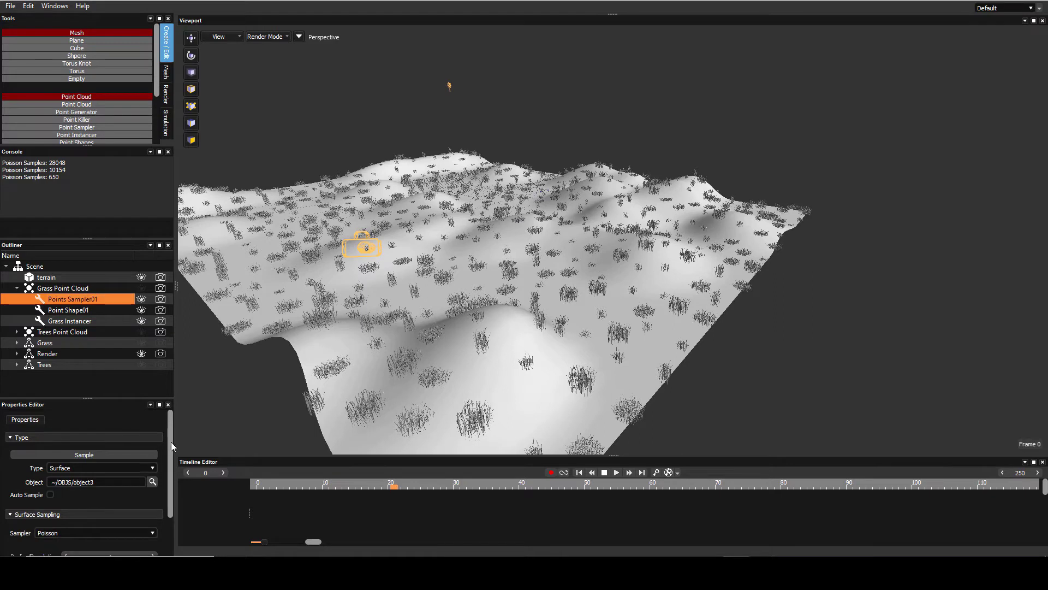
{"action": "left_click_drag", "start_coordinate": [170, 441], "coordinate": [163, 481]}
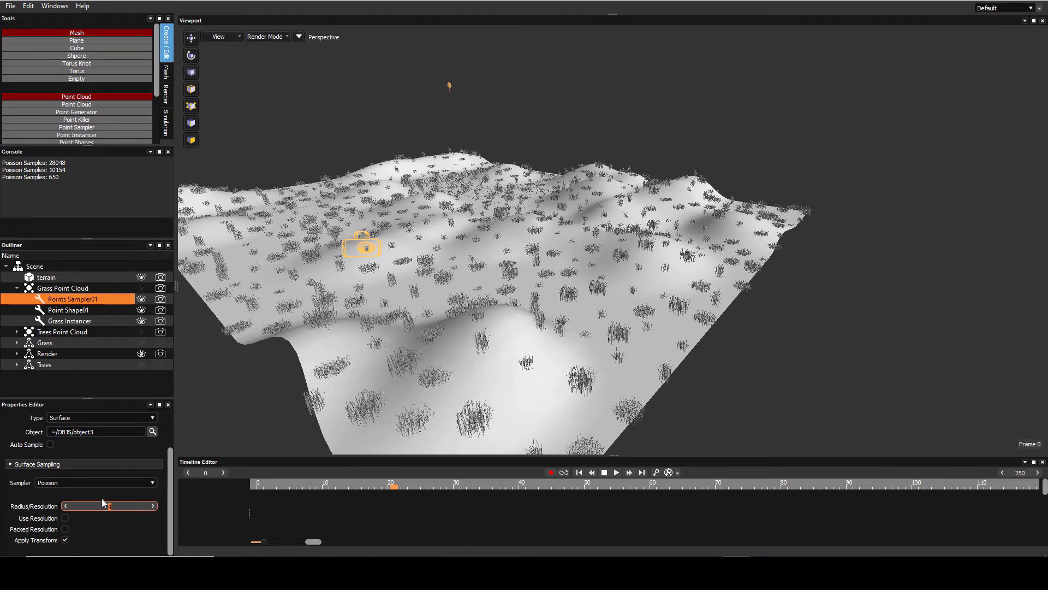
{"action": "left_click_drag", "start_coordinate": [166, 493], "coordinate": [153, 452]}
{"action": "left_click", "coordinate": [150, 454]}
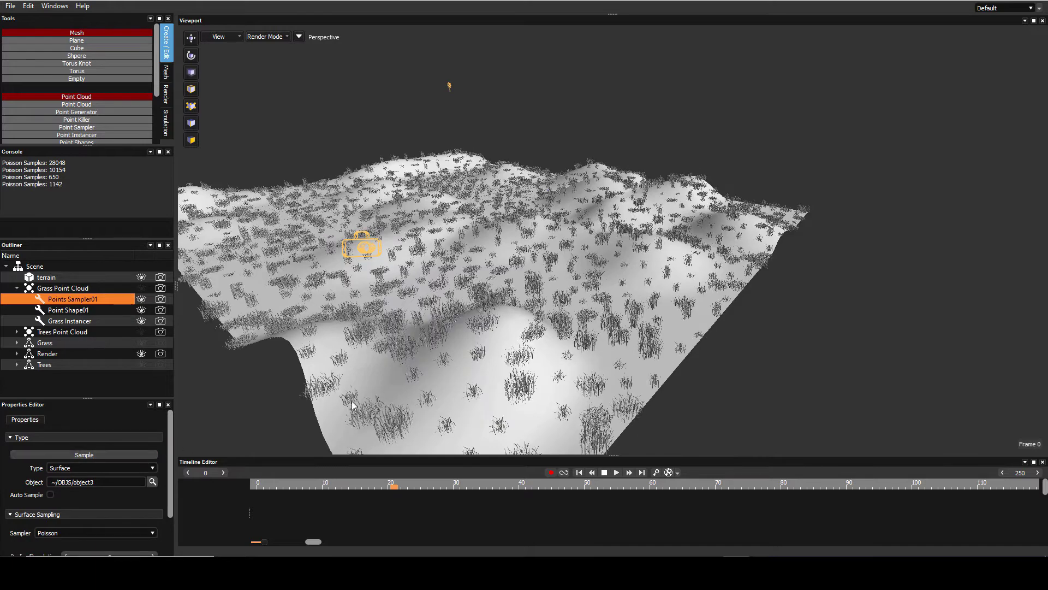
{"action": "middle_click_drag", "start_coordinate": [352, 405], "coordinate": [366, 340]}
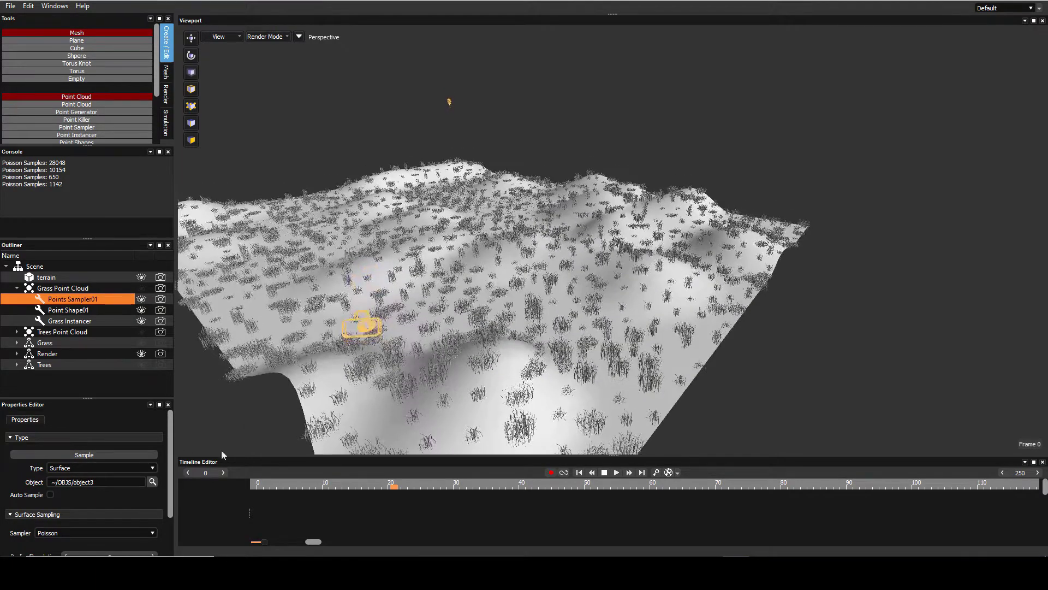
Set the grass sampler's Radius/Resolution to 2 and resample for denser grass.
{"action": "scroll", "coordinate": [158, 500], "scroll_direction": "down", "scroll_amount": 2}
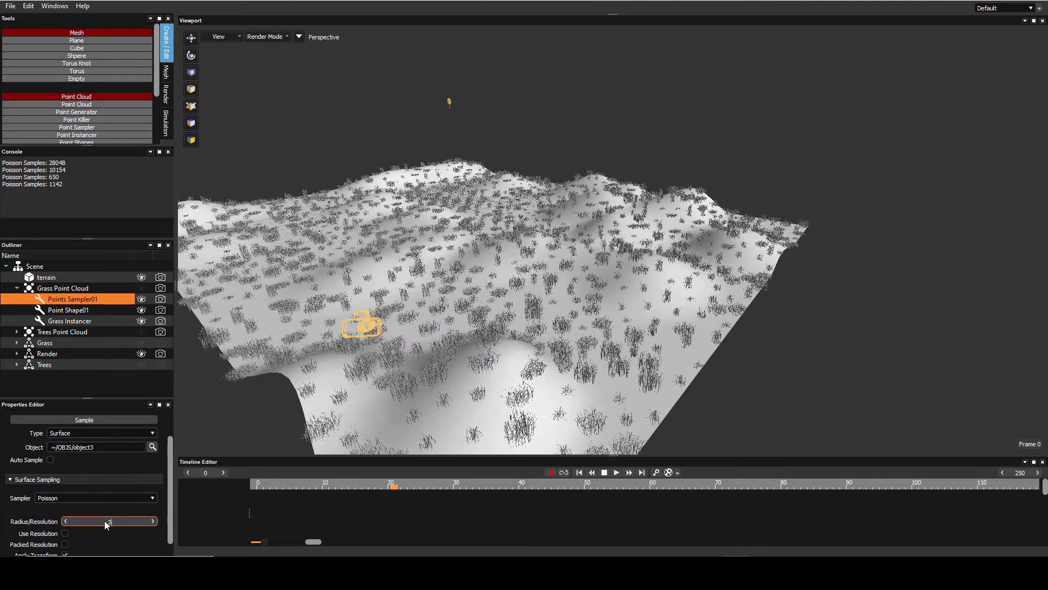
{"action": "type", "text": "2"}
{"action": "left_click", "coordinate": [139, 419]}
{"action": "middle_click_drag", "start_coordinate": [398, 356], "coordinate": [172, 493]}
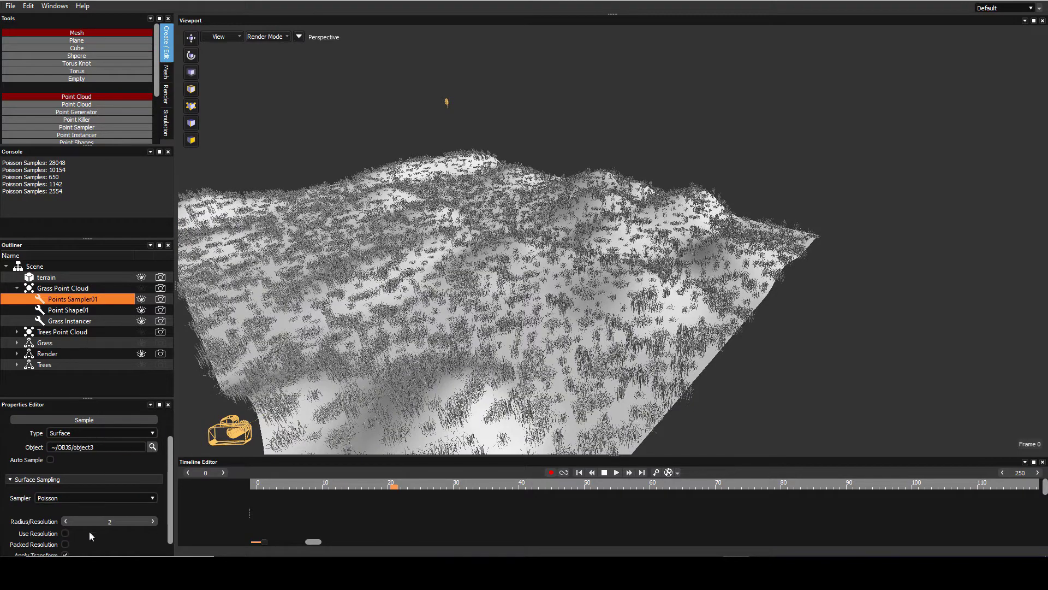
Set the grass sampler's Radius/Resolution to 5 and resample for sparser grass.
{"action": "double_click", "coordinate": [103, 520]}
{"action": "type", "text": "5"}
{"action": "key", "text": "Return"}
{"action": "left_click", "coordinate": [122, 418]}
{"action": "middle_click_drag", "start_coordinate": [294, 313], "coordinate": [251, 327]}
Collapse the Grass Point Cloud and expand the Trees Point Cloud and the Trees group.
{"action": "left_click", "coordinate": [17, 288]}
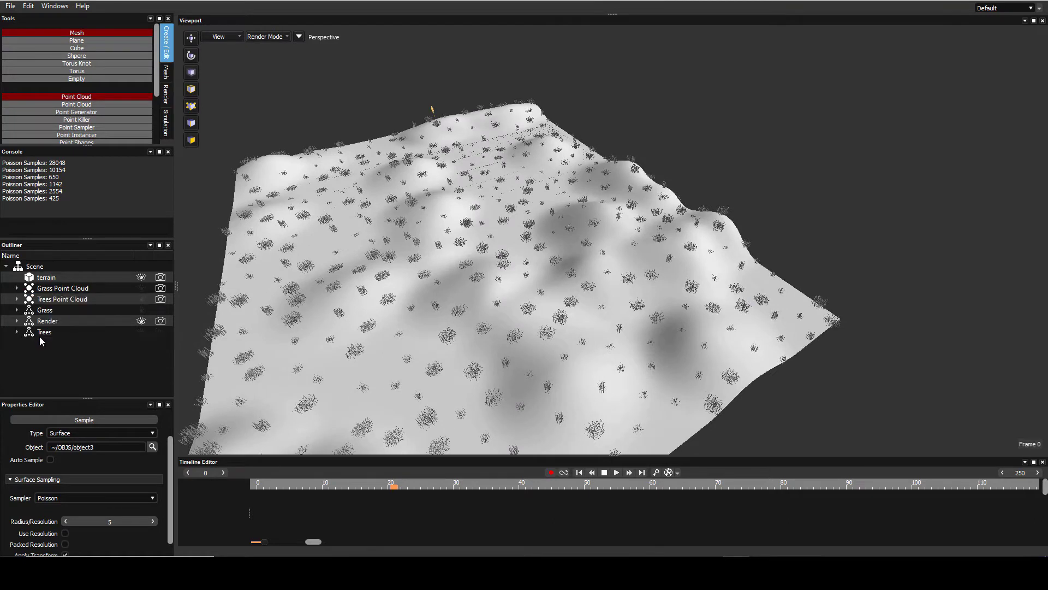
{"action": "left_click", "coordinate": [17, 299]}
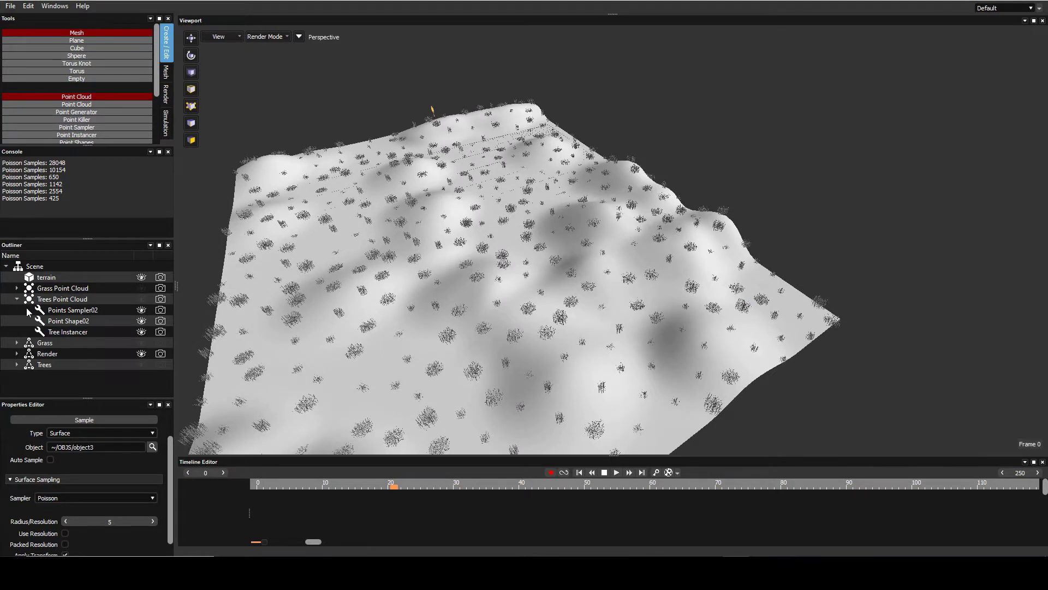
{"action": "left_click", "coordinate": [18, 364]}
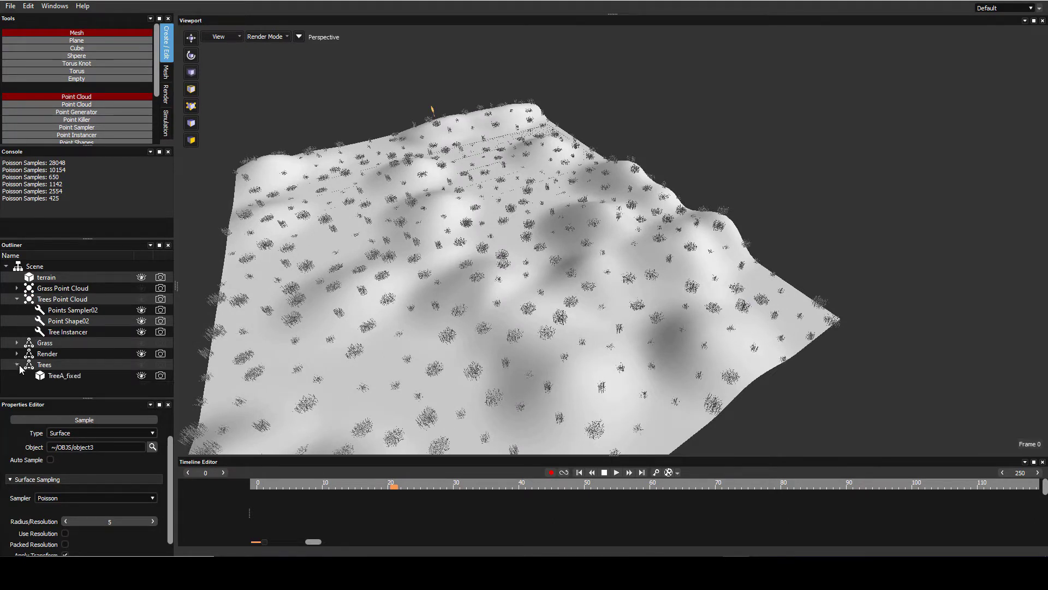
Show the Trees group and hide the terrain to examine the source tree model up close.
{"action": "left_click", "coordinate": [141, 364]}
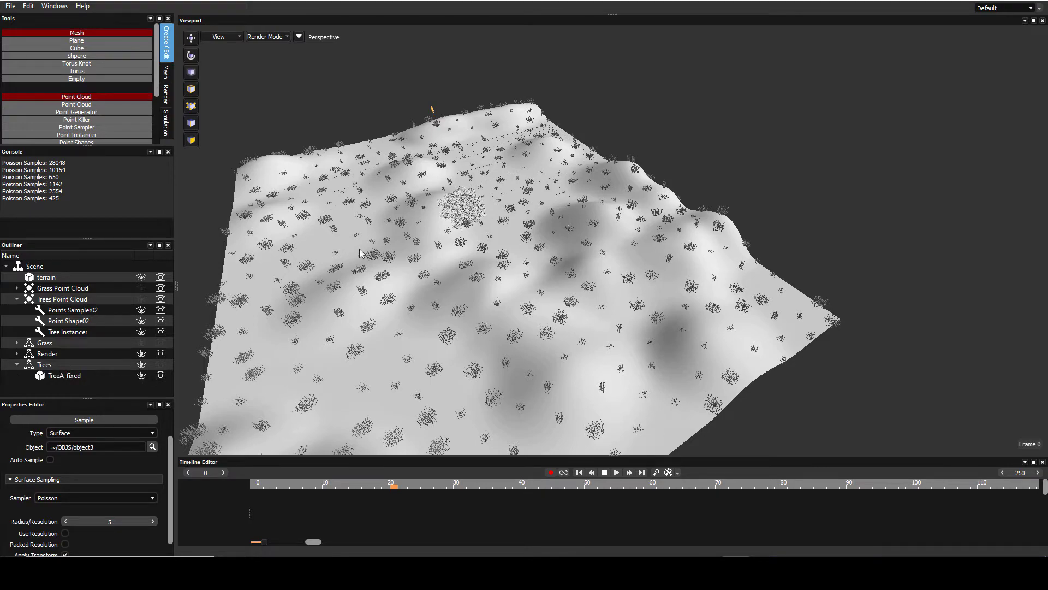
{"action": "middle_click_drag", "start_coordinate": [359, 248], "coordinate": [548, 265]}
{"action": "scroll", "coordinate": [427, 208], "scroll_direction": "up", "scroll_amount": 3}
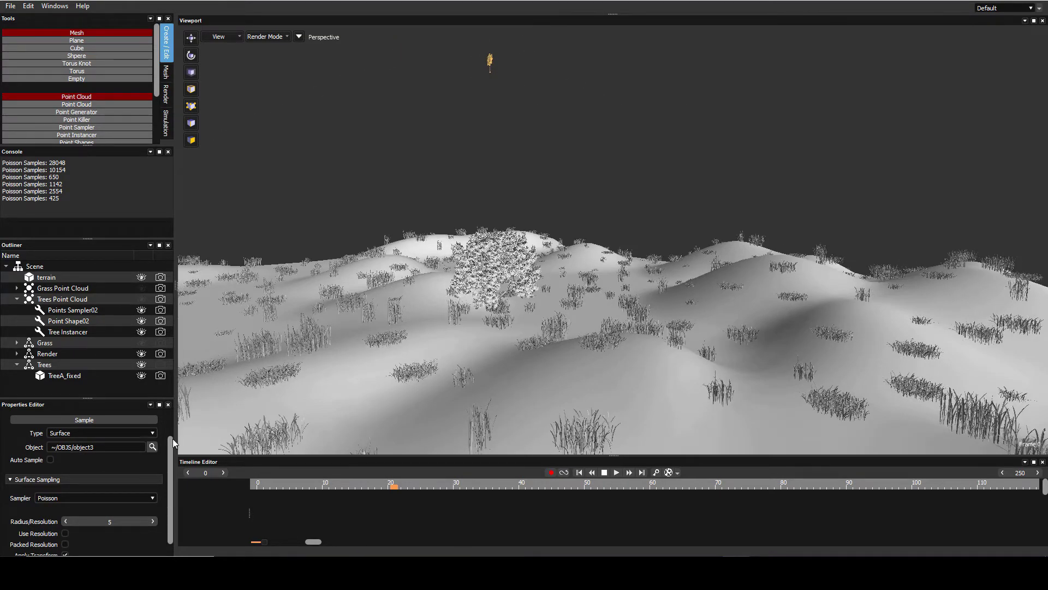
{"action": "left_click", "coordinate": [141, 277]}
{"action": "scroll", "coordinate": [481, 254], "scroll_direction": "up", "scroll_amount": 5}
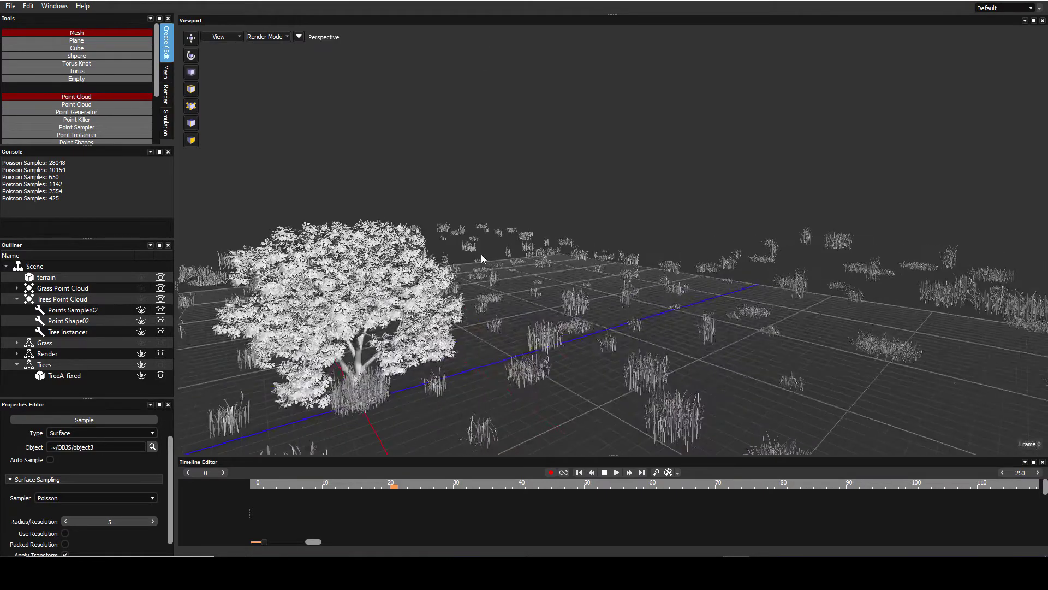
{"action": "middle_click_drag", "start_coordinate": [480, 254], "coordinate": [405, 300]}
Show the terrain again, then hide and collapse the Trees group.
{"action": "left_click", "coordinate": [140, 277]}
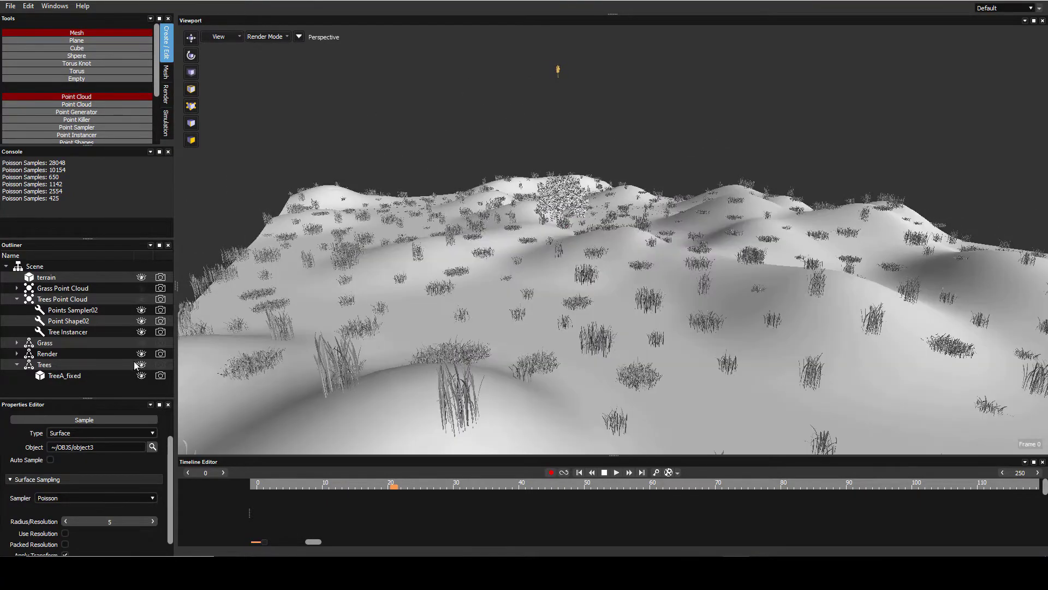
{"action": "left_click", "coordinate": [144, 368]}
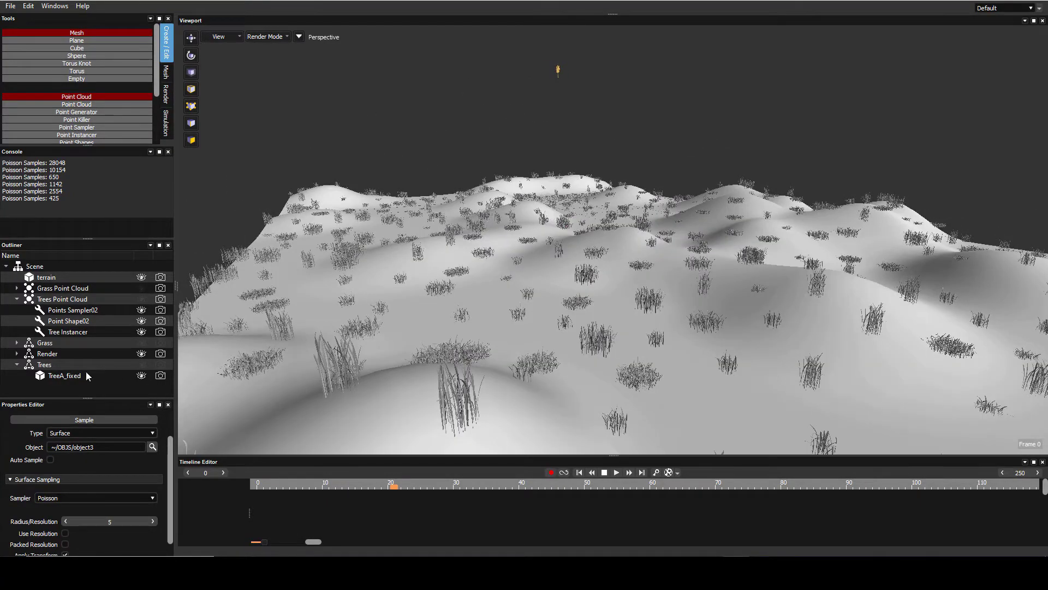
{"action": "left_click", "coordinate": [16, 365]}
{"action": "middle_click_drag", "start_coordinate": [458, 335], "coordinate": [564, 200]}
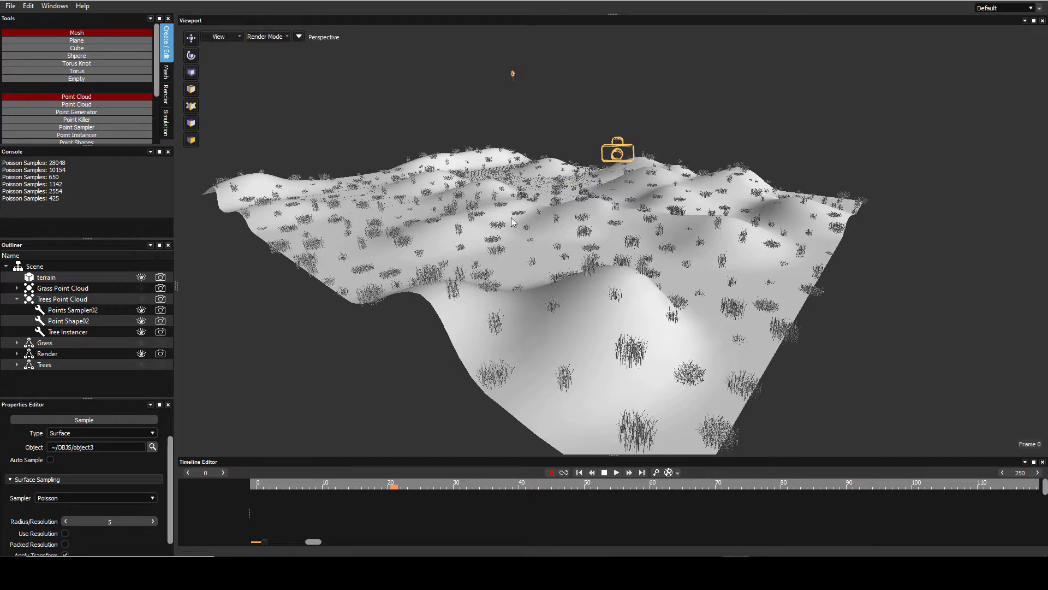
{"action": "middle_click_drag", "start_coordinate": [514, 222], "coordinate": [460, 231]}
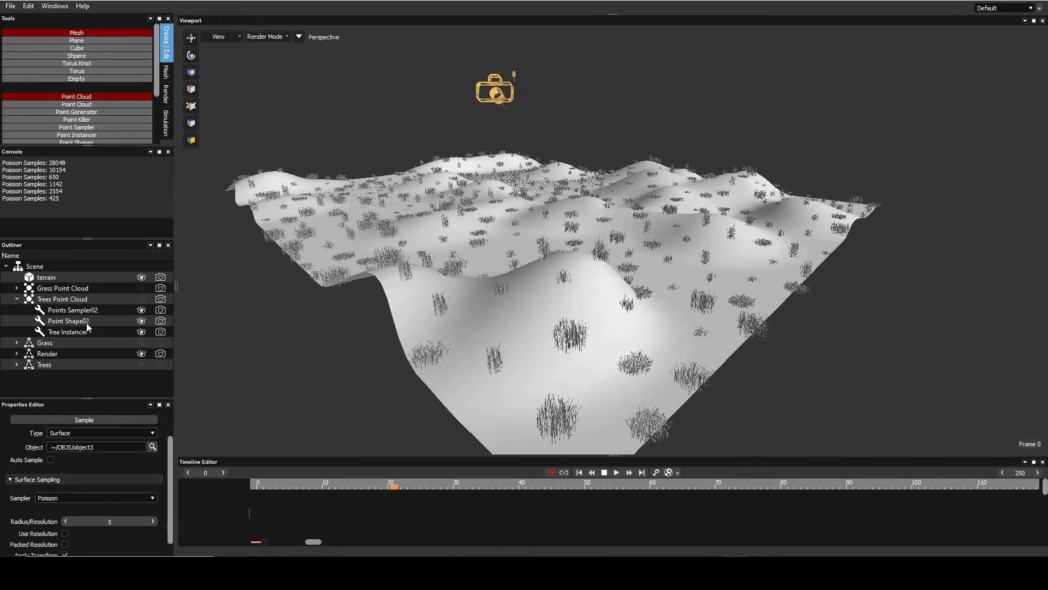
Expand the Grass Point Cloud and run the sampling of Points Sampler02 to scatter the trees over the terrain.
{"action": "left_click", "coordinate": [17, 289]}
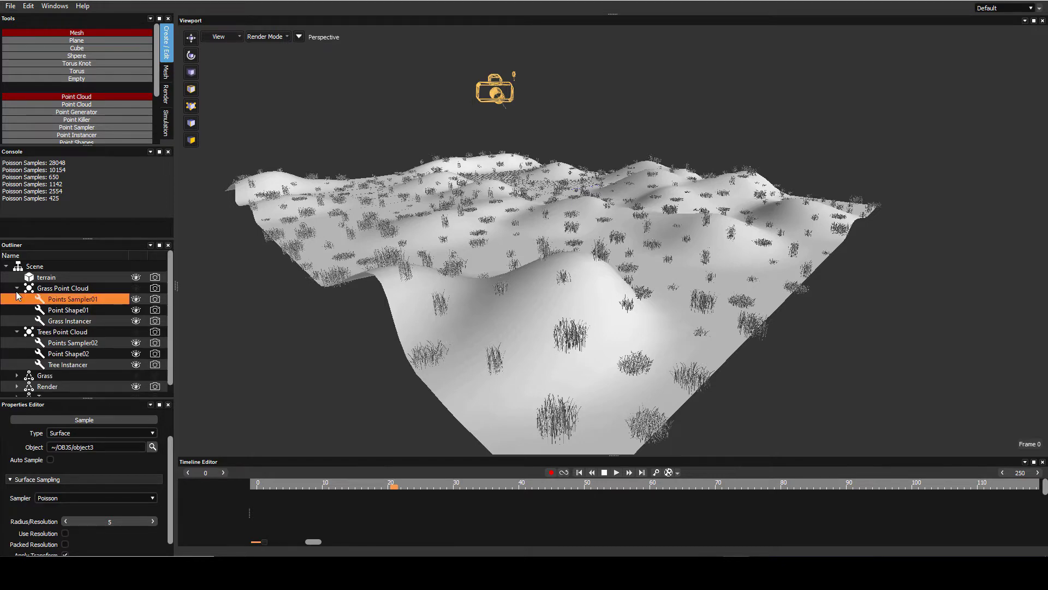
{"action": "left_click", "coordinate": [56, 344]}
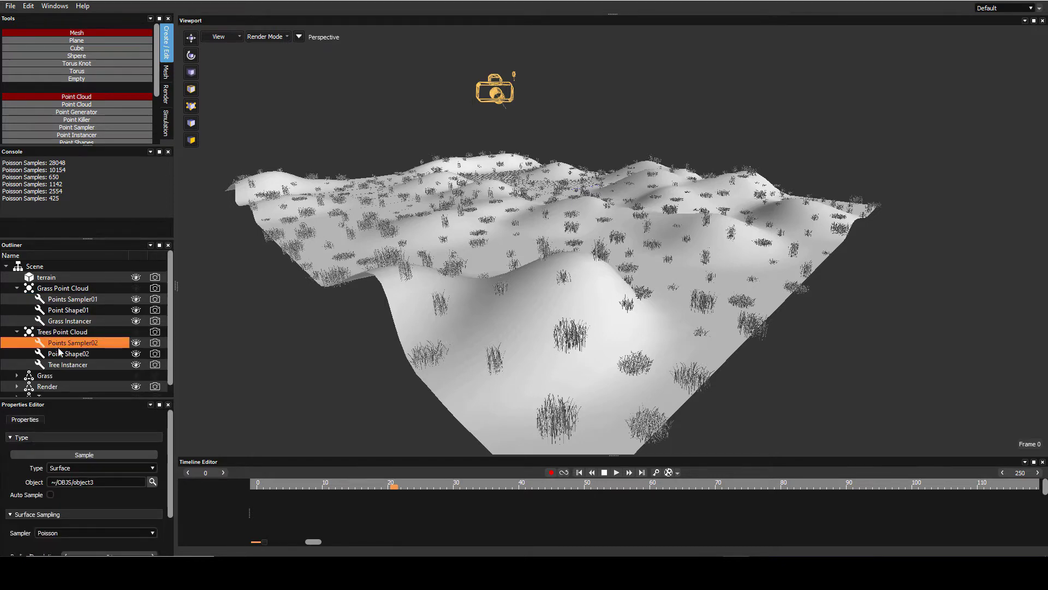
{"action": "left_click", "coordinate": [102, 455]}
{"action": "middle_click_drag", "start_coordinate": [450, 280], "coordinate": [377, 242]}
{"action": "scroll", "coordinate": [542, 261], "scroll_direction": "up", "scroll_amount": 3}
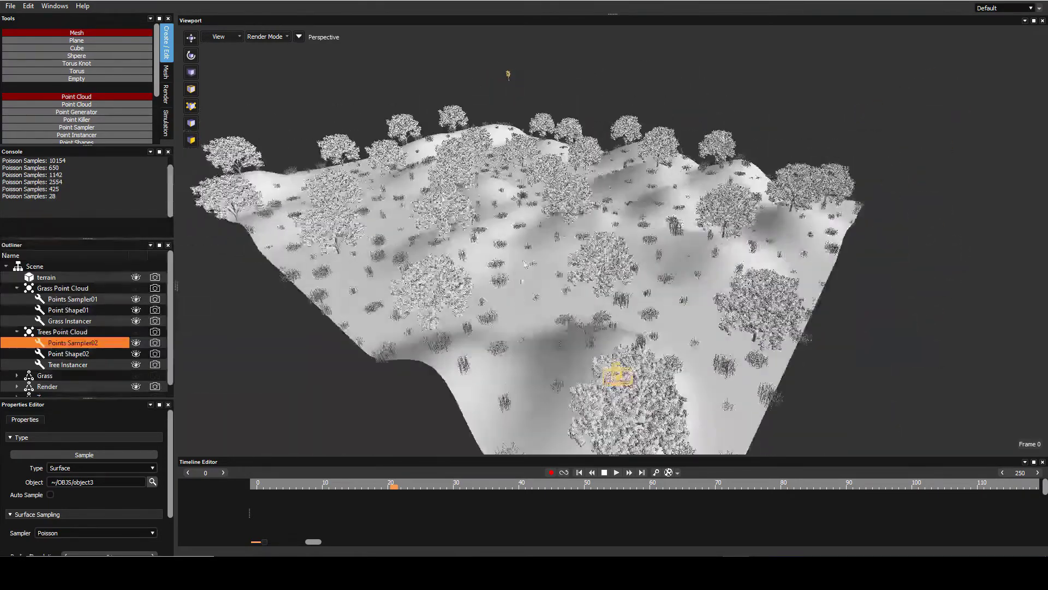
{"action": "scroll", "coordinate": [588, 253], "scroll_direction": "up", "scroll_amount": 5}
{"action": "scroll", "coordinate": [588, 254], "scroll_direction": "up", "scroll_amount": 4}
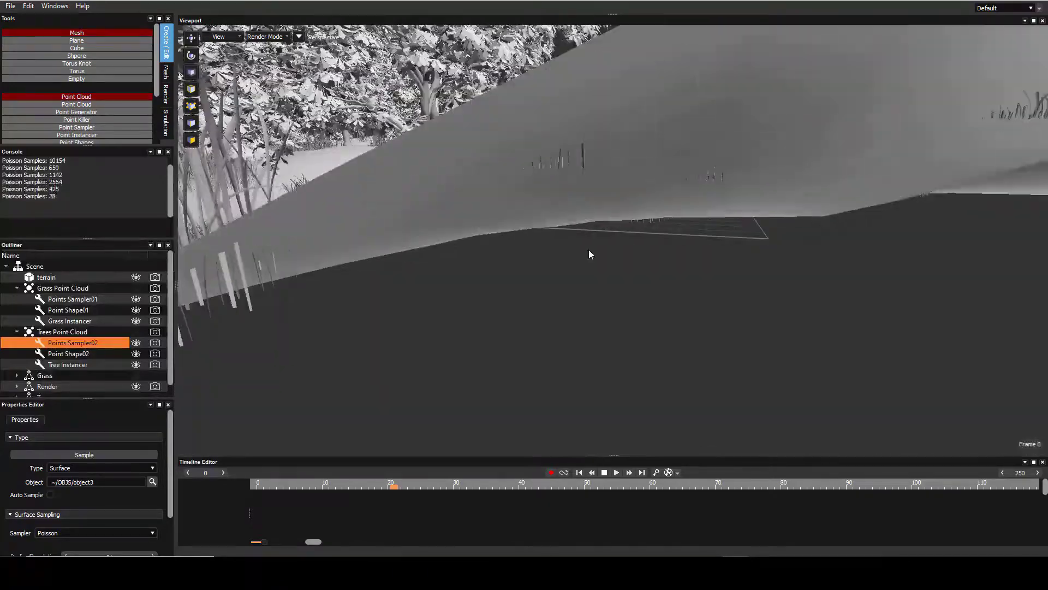
{"action": "scroll", "coordinate": [588, 251], "scroll_direction": "down", "scroll_amount": 3}
{"action": "scroll", "coordinate": [588, 260], "scroll_direction": "up", "scroll_amount": 2}
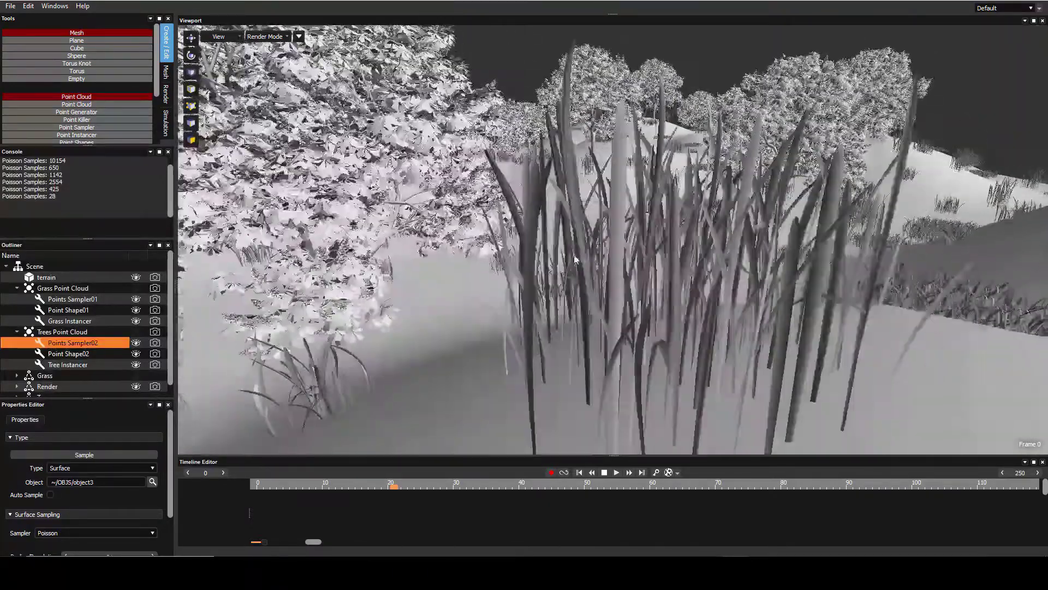
{"action": "scroll", "coordinate": [573, 261], "scroll_direction": "down", "scroll_amount": 5}
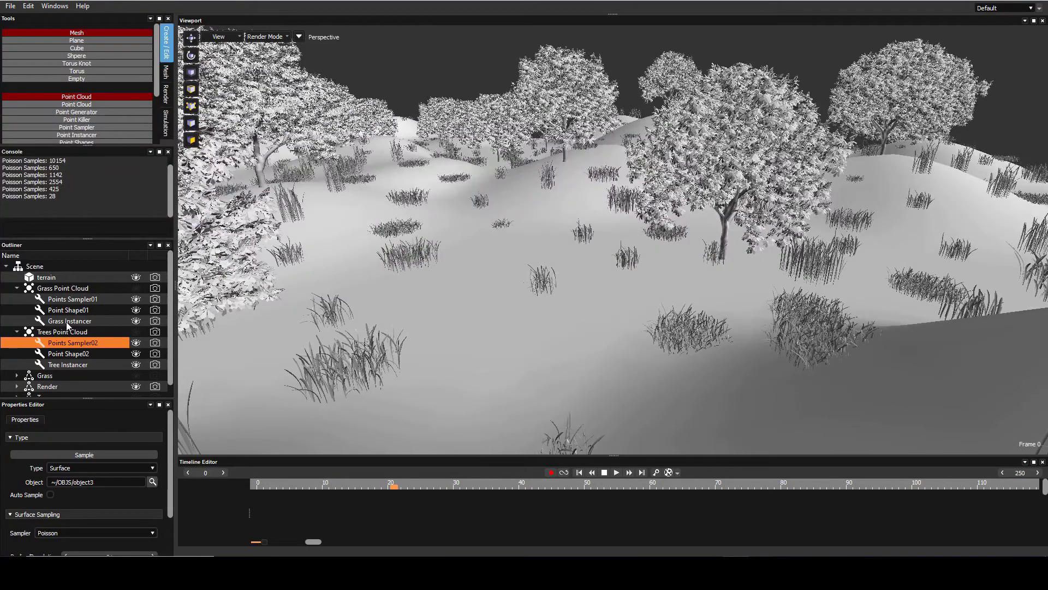
Move the Grass Instancer out of the Grass Point Cloud to the scene root.
{"action": "left_click_drag", "start_coordinate": [66, 322], "coordinate": [44, 268]}
{"action": "middle_click_drag", "start_coordinate": [482, 222], "coordinate": [490, 299]}
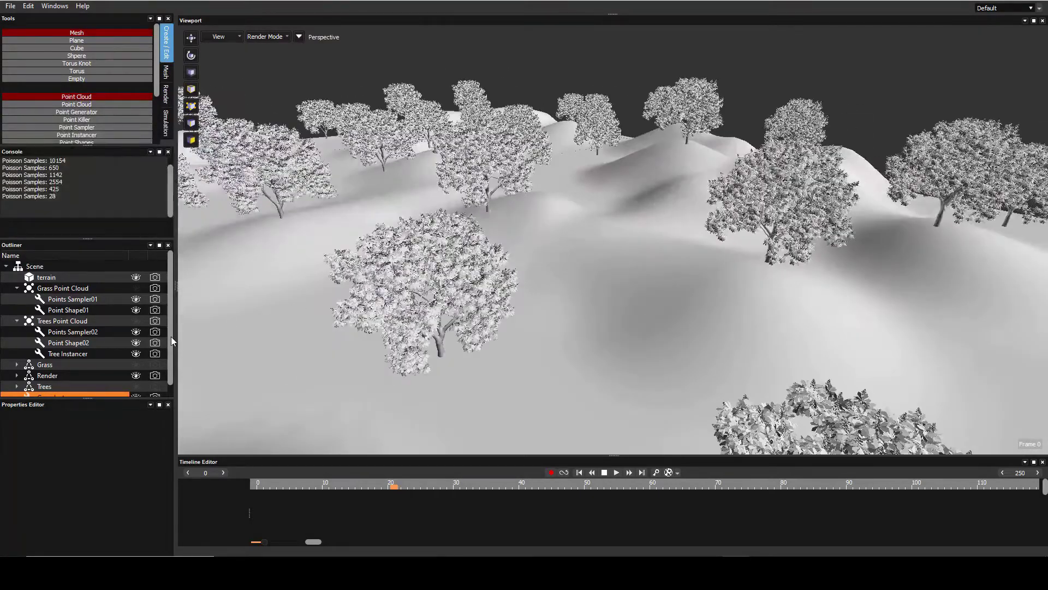
{"action": "scroll", "coordinate": [172, 336], "scroll_direction": "down", "scroll_amount": 1}
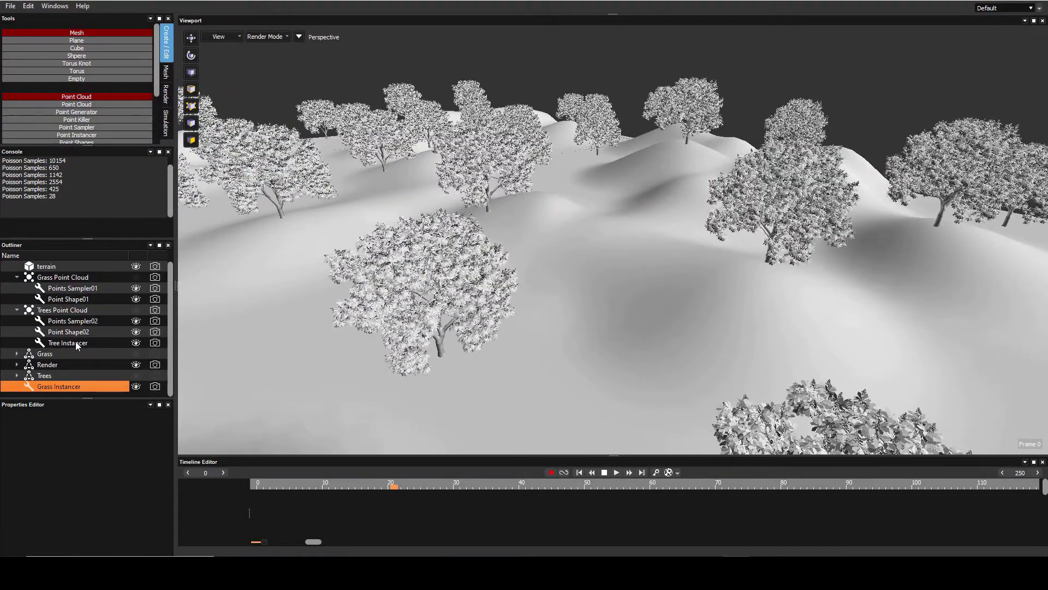
Set the Radius/Resolution of Points Sampler02 to 15 and resample the trees more densely.
{"action": "left_click", "coordinate": [78, 322]}
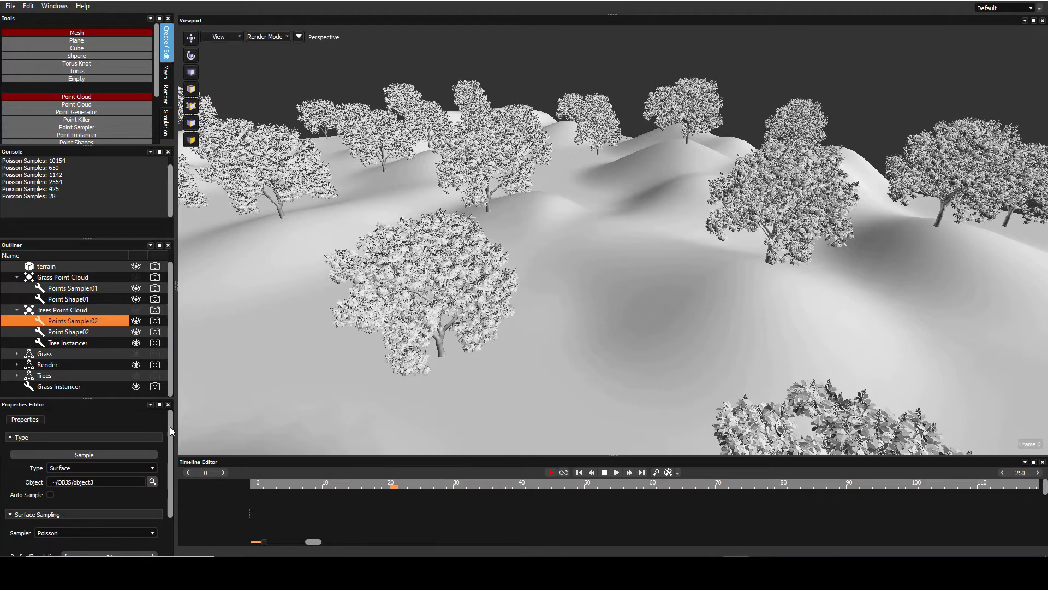
{"action": "left_click_drag", "start_coordinate": [169, 427], "coordinate": [168, 469]}
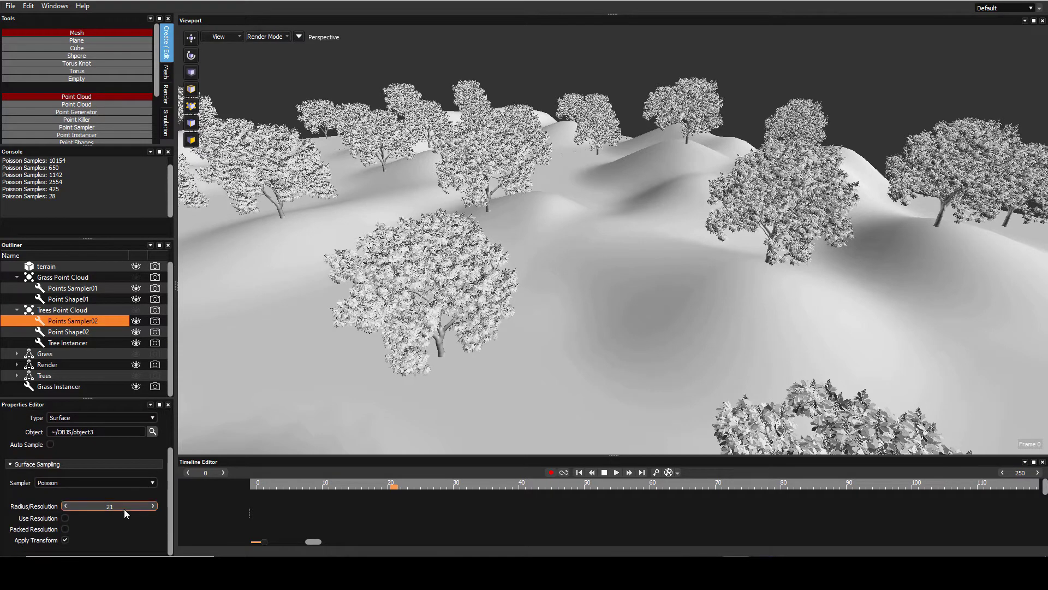
{"action": "left_click", "coordinate": [110, 507]}
{"action": "type", "text": "15"}
{"action": "left_click_drag", "start_coordinate": [168, 481], "coordinate": [168, 446]}
{"action": "left_click", "coordinate": [154, 448]}
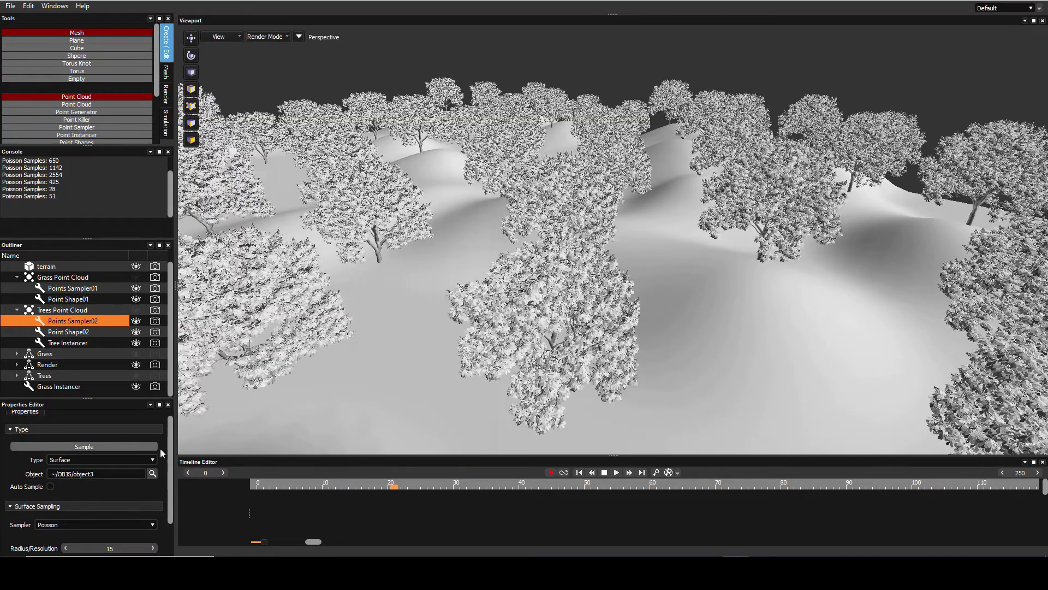
{"action": "middle_click_drag", "start_coordinate": [453, 306], "coordinate": [230, 463]}
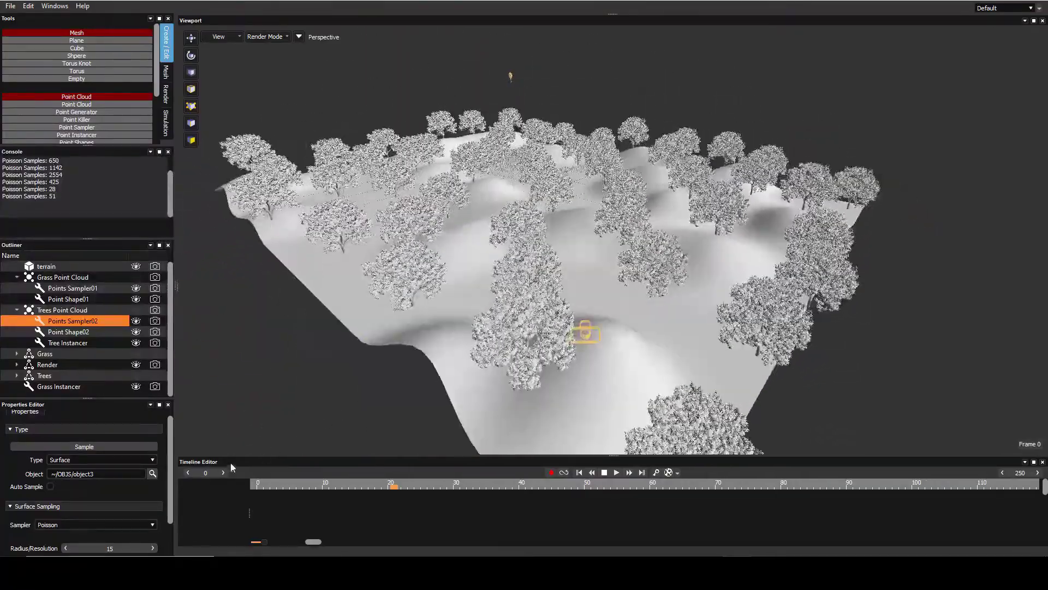
{"action": "mouse_move", "coordinate": [171, 486]}
{"action": "left_mouse_down"}
{"action": "mouse_move", "coordinate": [171, 513]}
{"action": "mouse_move", "coordinate": [176, 473]}
{"action": "left_mouse_up"}
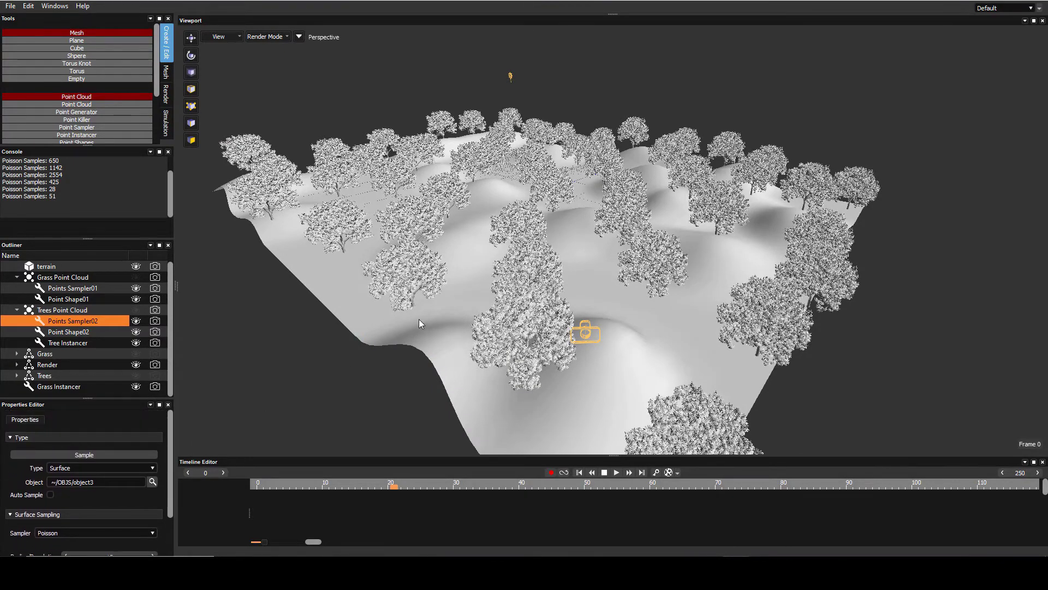
{"action": "scroll", "coordinate": [428, 292], "scroll_direction": "up", "scroll_amount": 3}
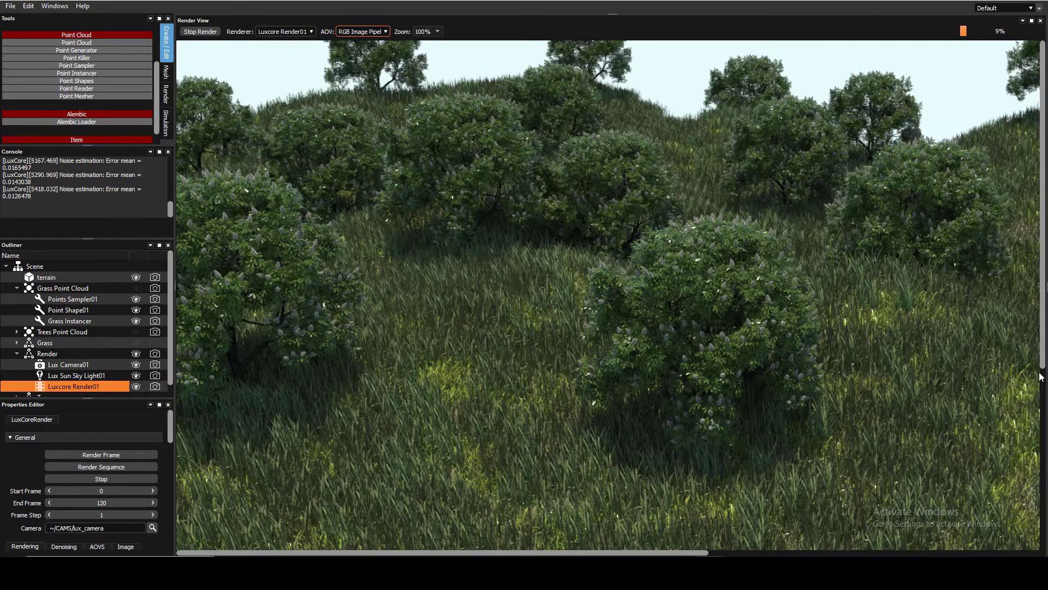
Examine the lower part of the LuxCore render and set the render zoom to 50%.
{"action": "scroll", "coordinate": [1042, 385], "scroll_direction": "down", "scroll_amount": 5}
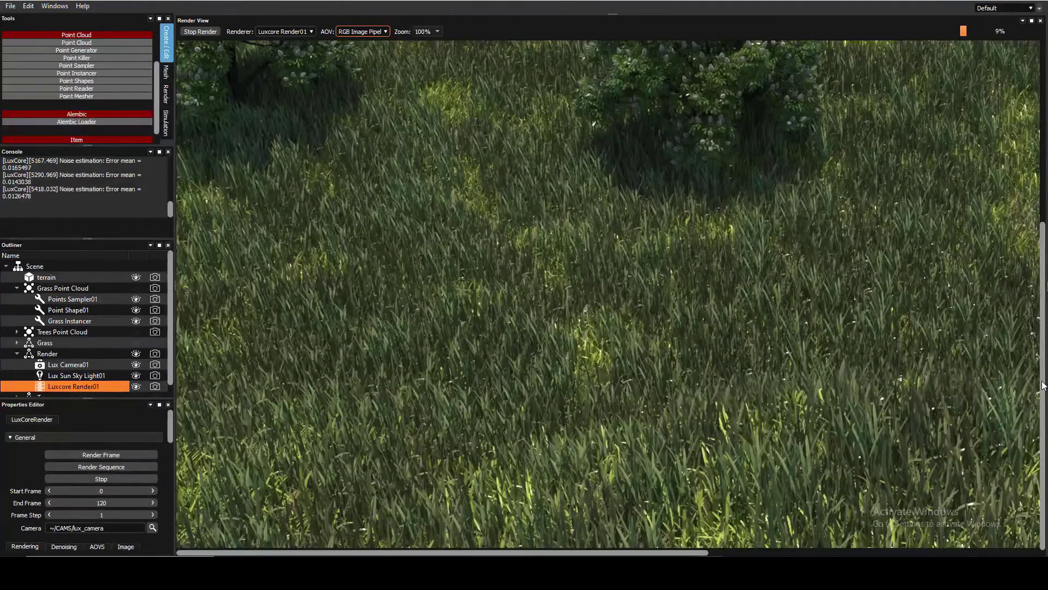
{"action": "left_click", "coordinate": [437, 31]}
{"action": "left_click", "coordinate": [429, 51]}
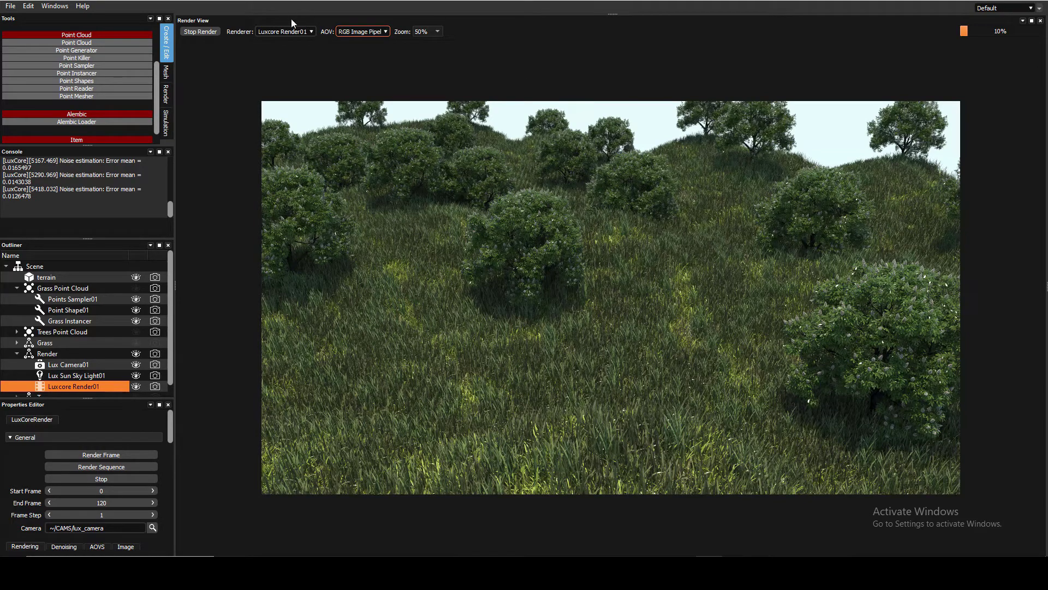
Display the render's Alpha AOV and return to the RGB image pipeline output.
{"action": "left_click", "coordinate": [344, 33]}
{"action": "left_click", "coordinate": [345, 43]}
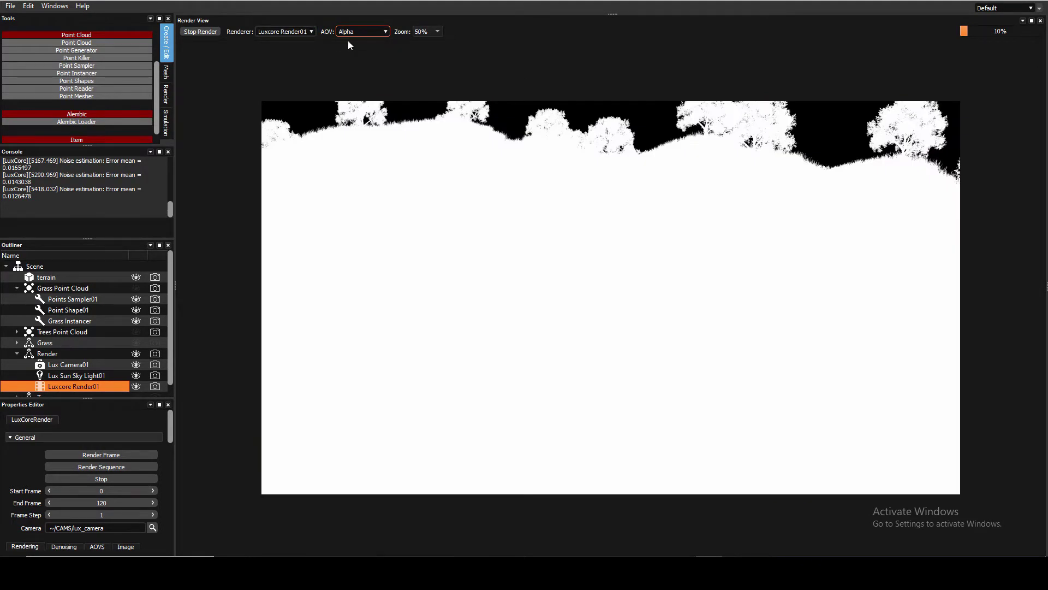
{"action": "left_click", "coordinate": [352, 32]}
{"action": "left_click", "coordinate": [355, 22]}
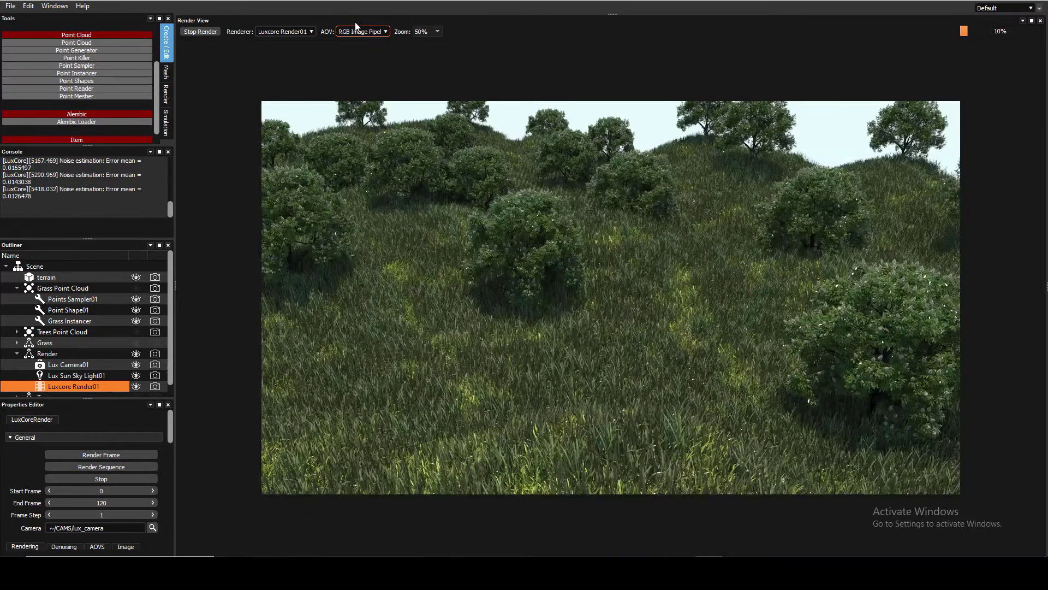
Set the render zoom to 80% and examine the grass and trees in the rendered image.
{"action": "left_click", "coordinate": [427, 32]}
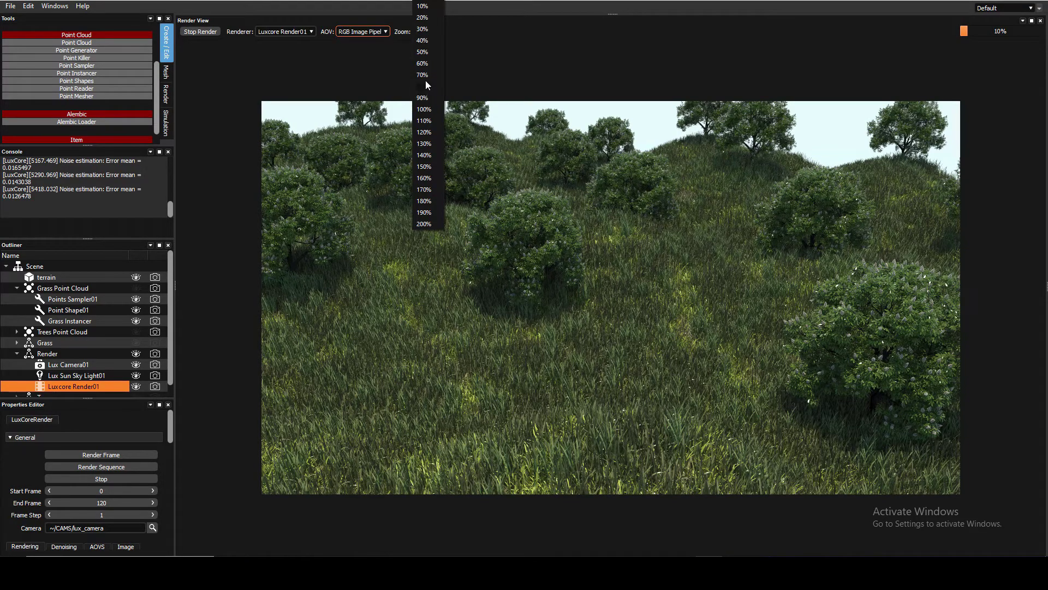
{"action": "key", "text": "Escape"}
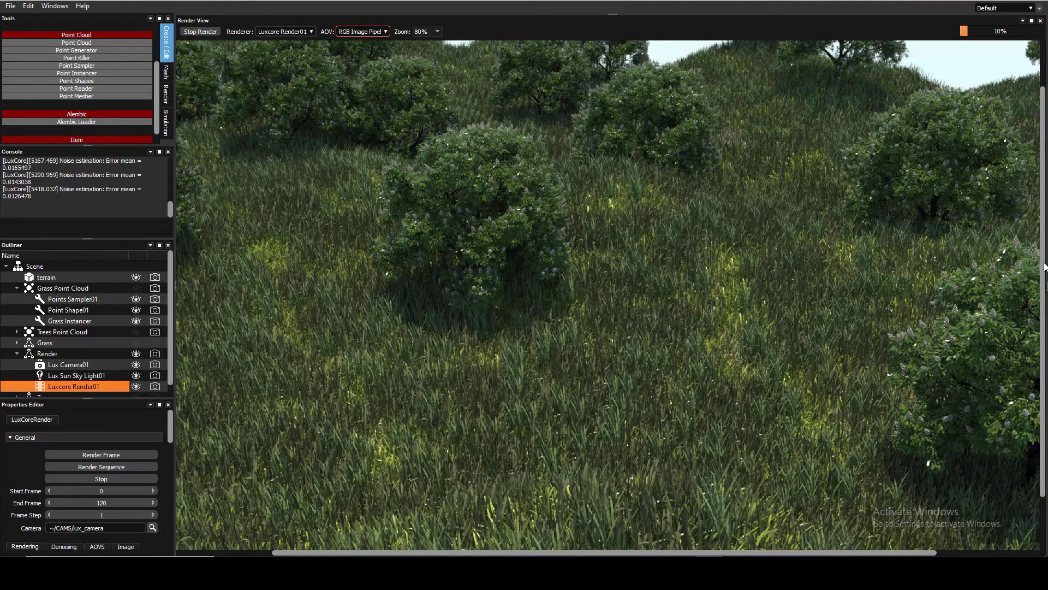
{"action": "left_click_drag", "start_coordinate": [1044, 266], "coordinate": [1043, 216]}
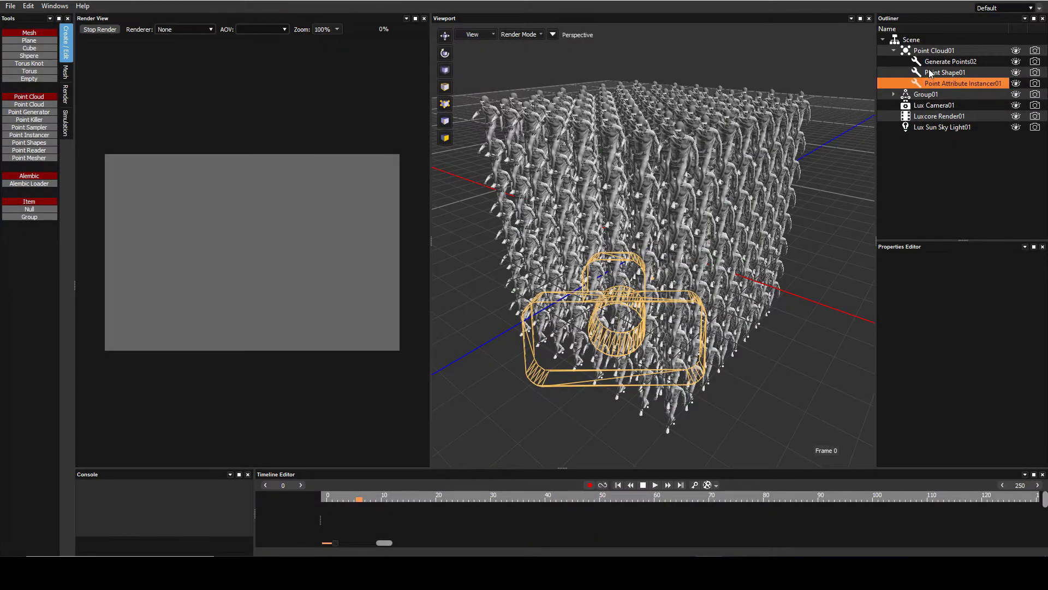
Move Point Attribute Instancer01 out of Point Cloud01 to the scene root, leaving only its points.
{"action": "left_click", "coordinate": [792, 286]}
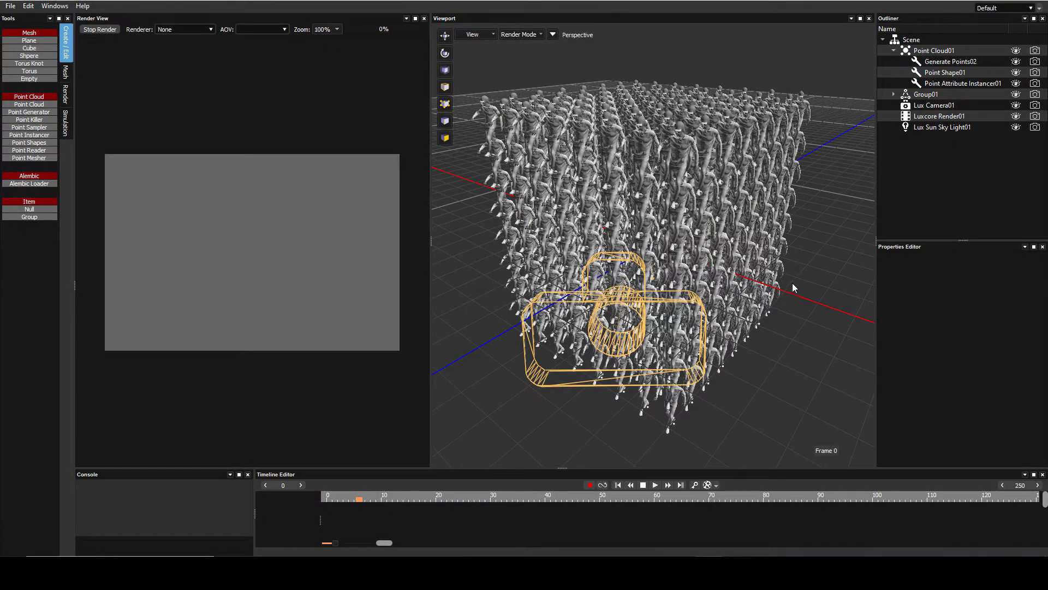
{"action": "middle_click_drag", "start_coordinate": [792, 283], "coordinate": [868, 297]}
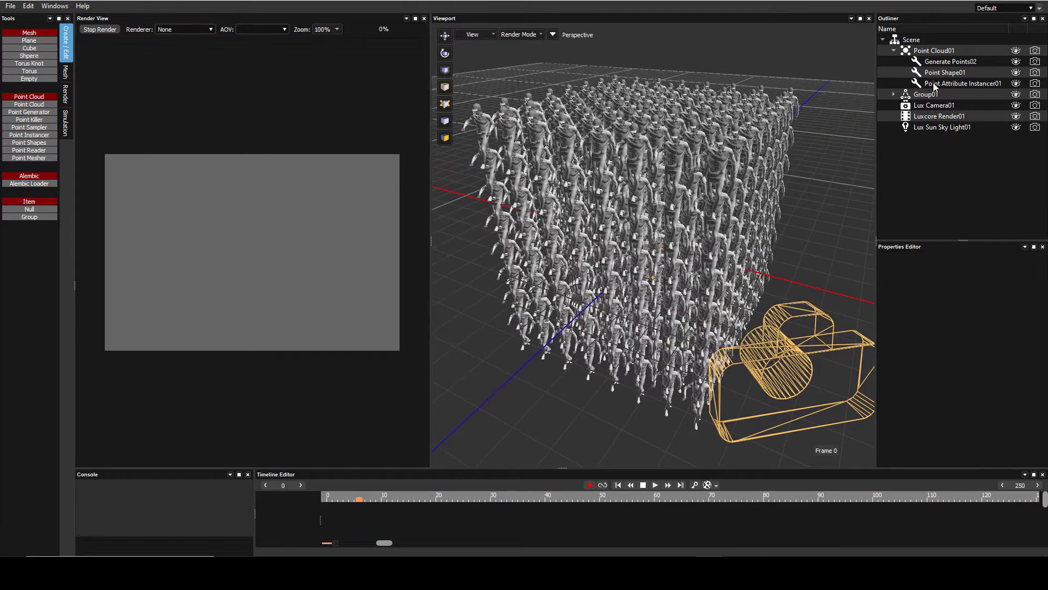
{"action": "left_click_drag", "start_coordinate": [935, 84], "coordinate": [917, 50]}
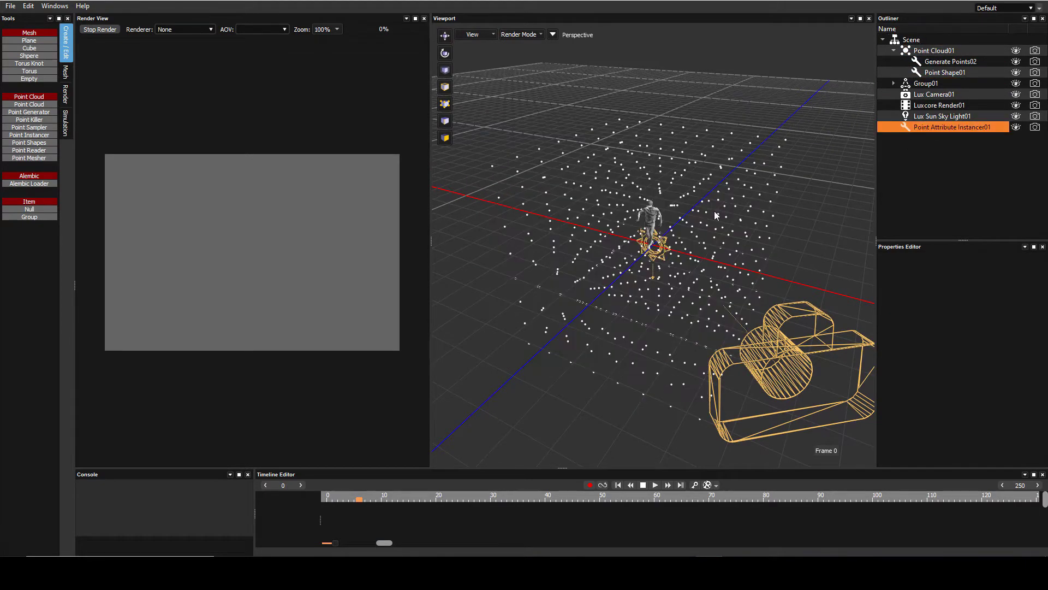
Set the grid count of Generate Points02 to 30 in X, Y and Z.
{"action": "left_click", "coordinate": [946, 62]}
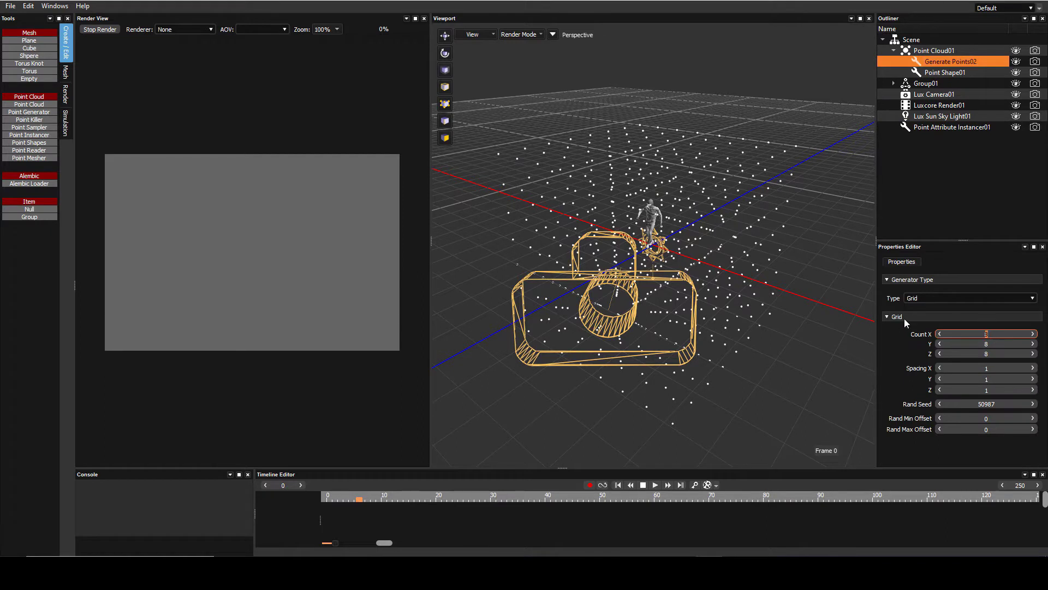
{"action": "type", "text": "30"}
{"action": "key", "text": "Return"}
{"action": "left_click", "coordinate": [986, 344]}
{"action": "type", "text": "30"}
{"action": "key", "text": "Return"}
{"action": "left_click", "coordinate": [978, 354]}
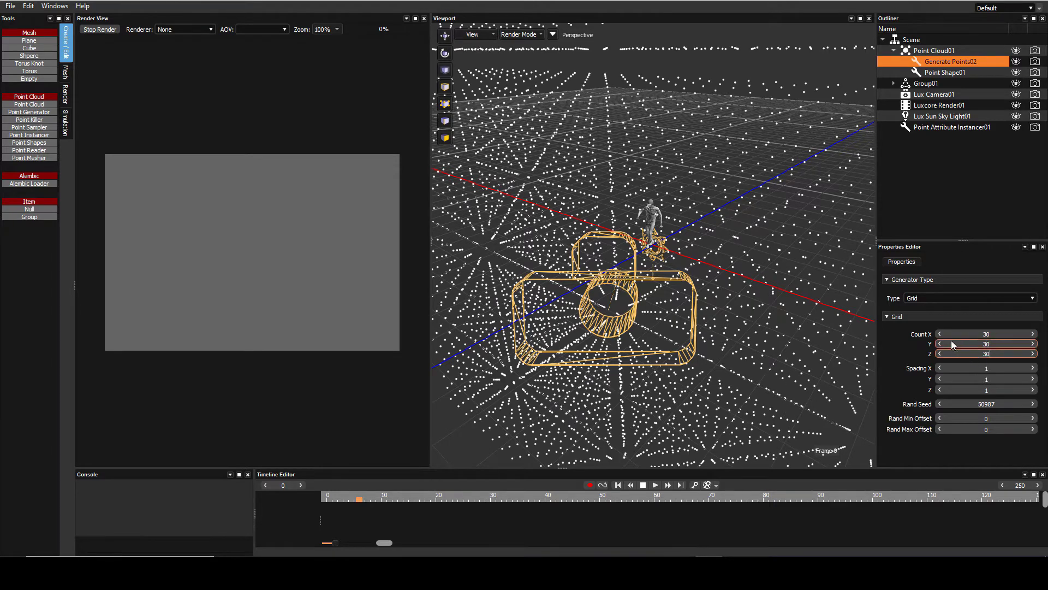
{"action": "type", "text": "30"}
{"action": "key", "text": "Return"}
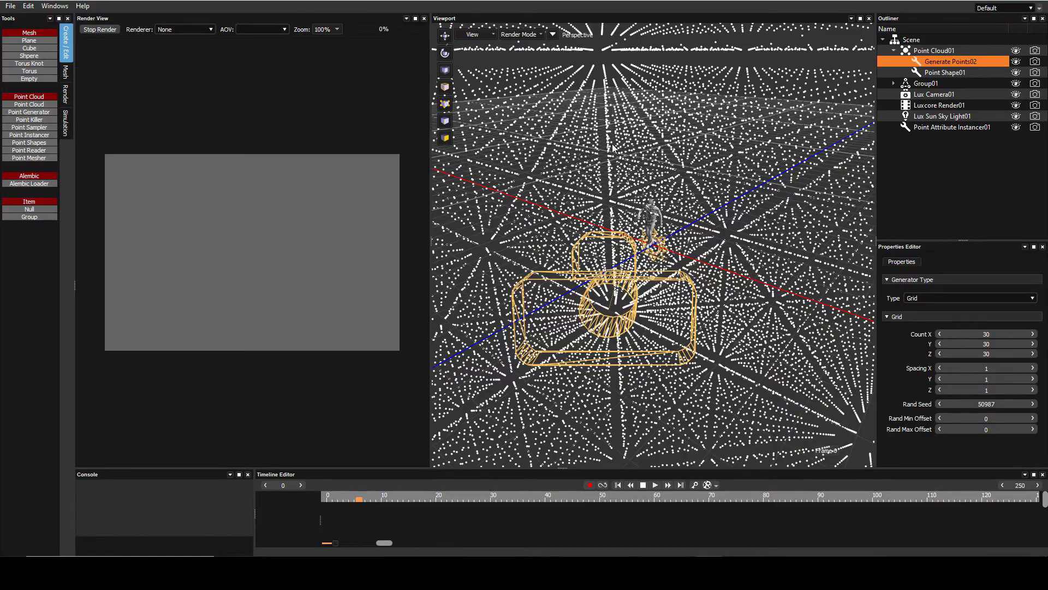
{"action": "scroll", "coordinate": [614, 147], "scroll_direction": "down", "scroll_amount": 5}
{"action": "scroll", "coordinate": [683, 294], "scroll_direction": "down", "scroll_amount": 5}
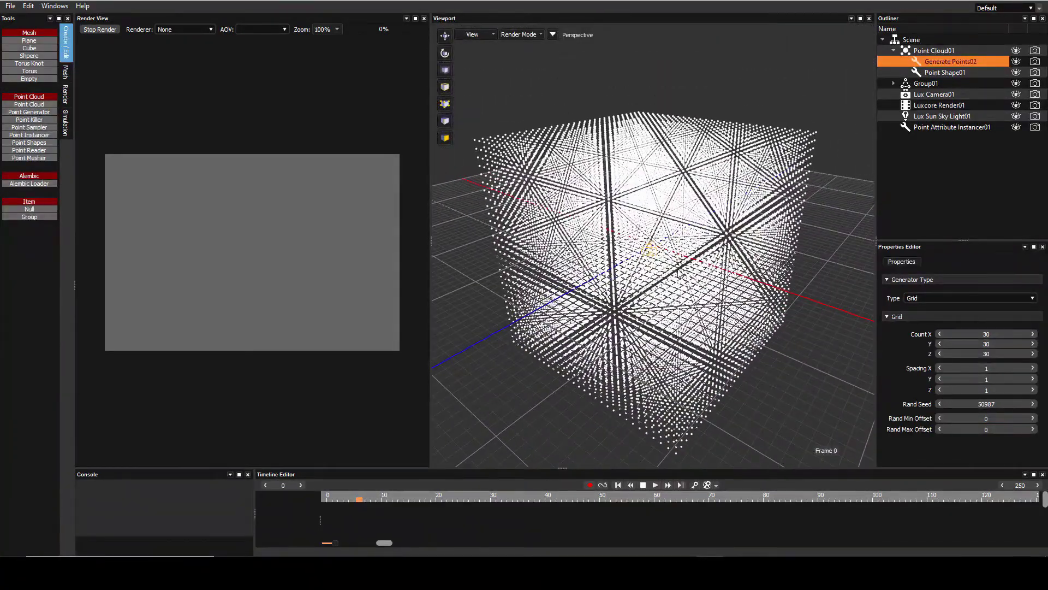
Align Lux Camera01 to the current perspective view of the point grid and look through that camera in the viewport.
{"action": "left_click", "coordinate": [486, 34]}
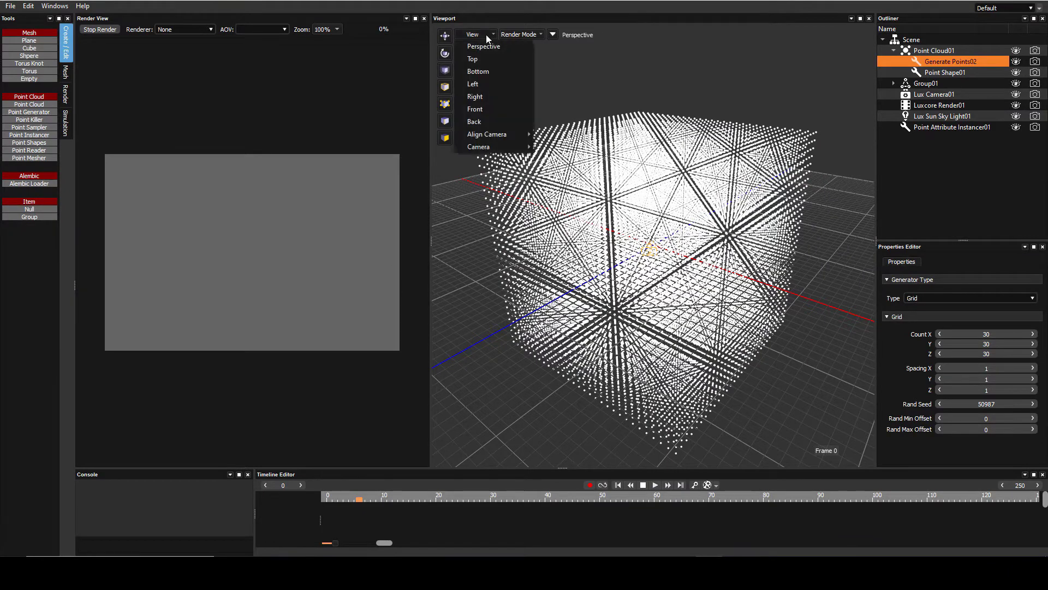
{"action": "mouse_move", "coordinate": [517, 137]}
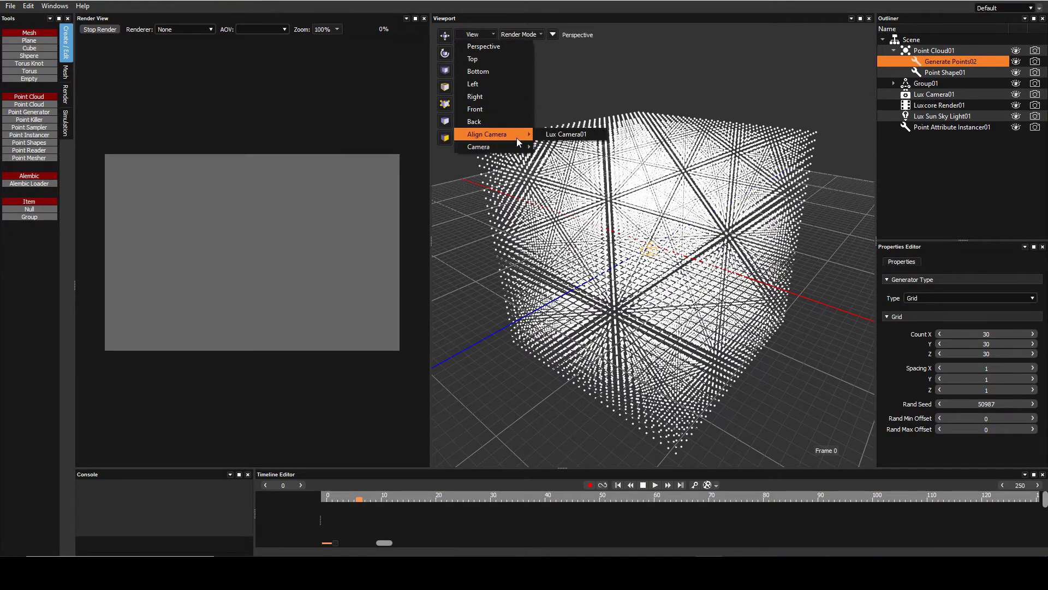
{"action": "left_click", "coordinate": [558, 136]}
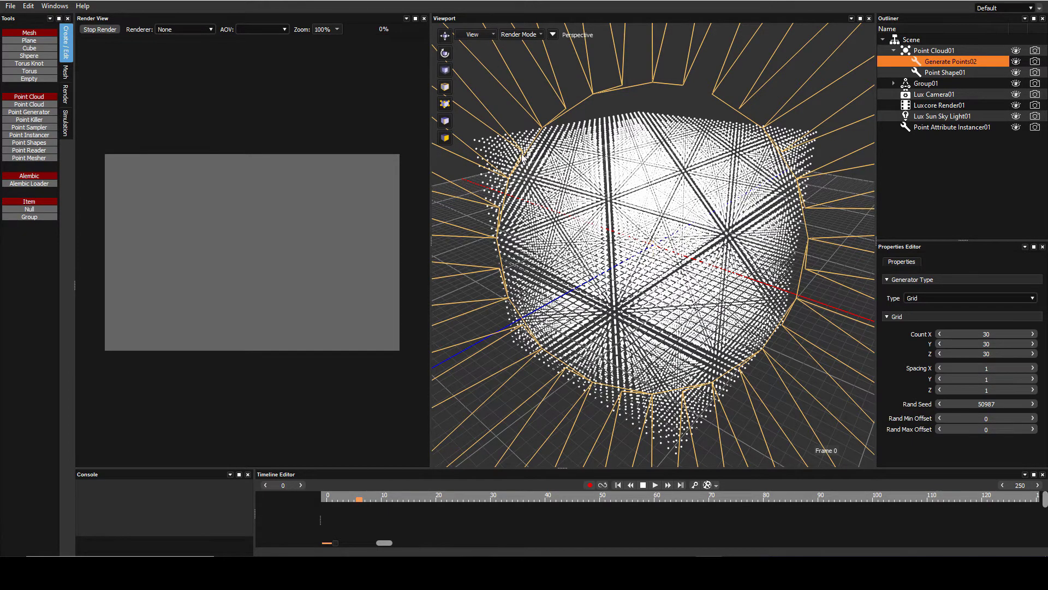
{"action": "left_click", "coordinate": [487, 36]}
{"action": "mouse_move", "coordinate": [508, 146]}
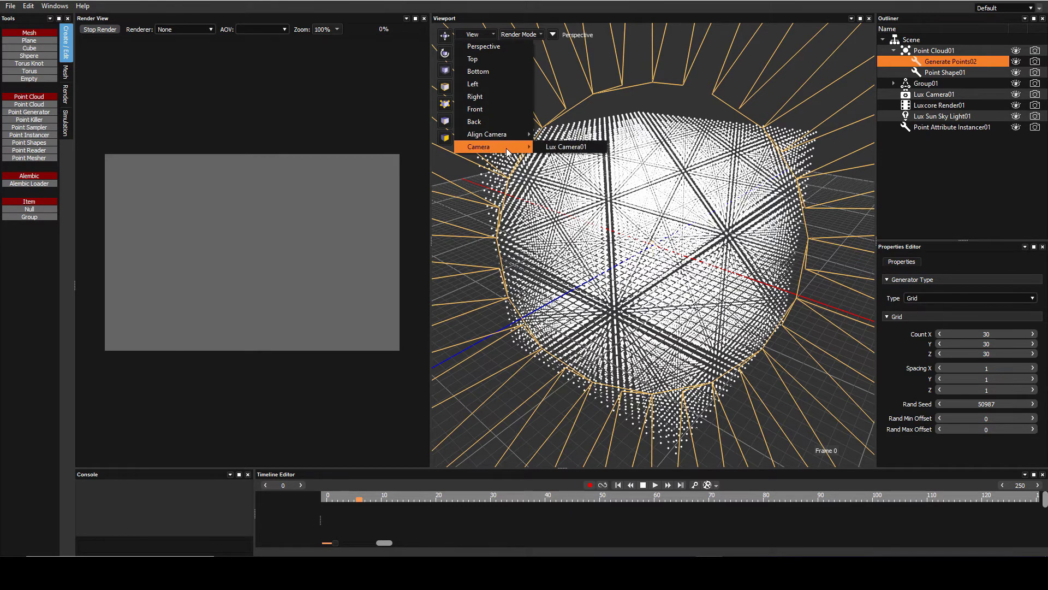
{"action": "left_click", "coordinate": [547, 147]}
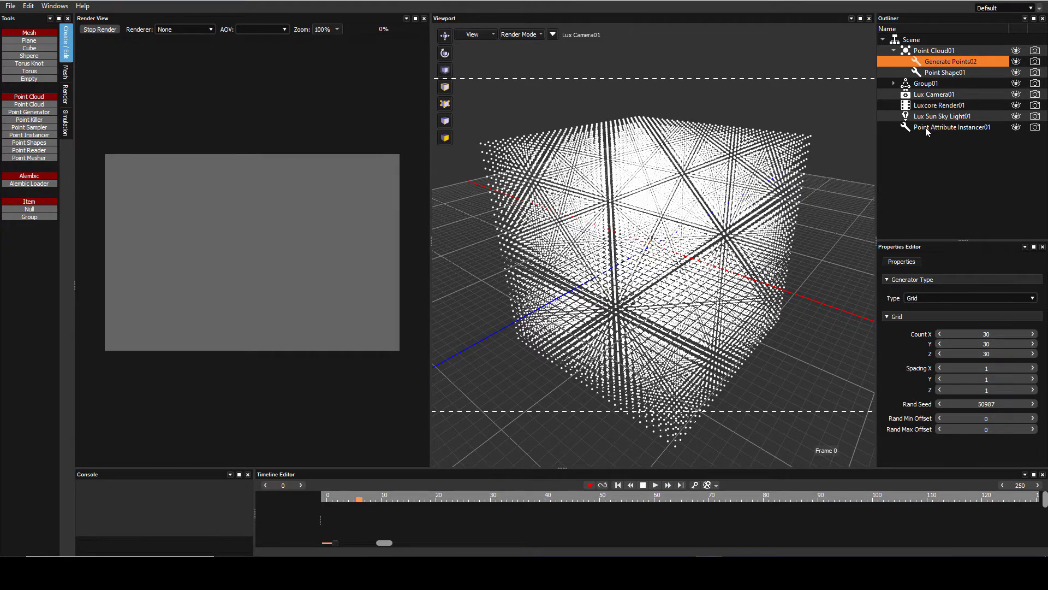
Move Point Attribute Instancer01 back into Point Cloud01 and render a frame with Luxcore Render01 as the render view's renderer.
{"action": "left_click_drag", "start_coordinate": [925, 126], "coordinate": [963, 52]}
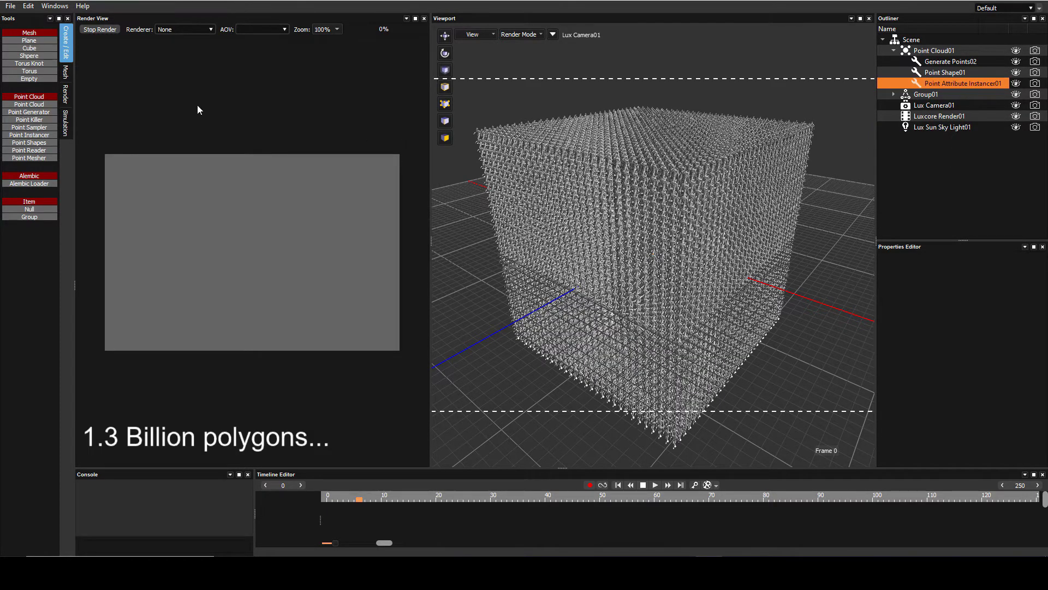
{"action": "left_click", "coordinate": [199, 30]}
{"action": "left_click", "coordinate": [961, 116]}
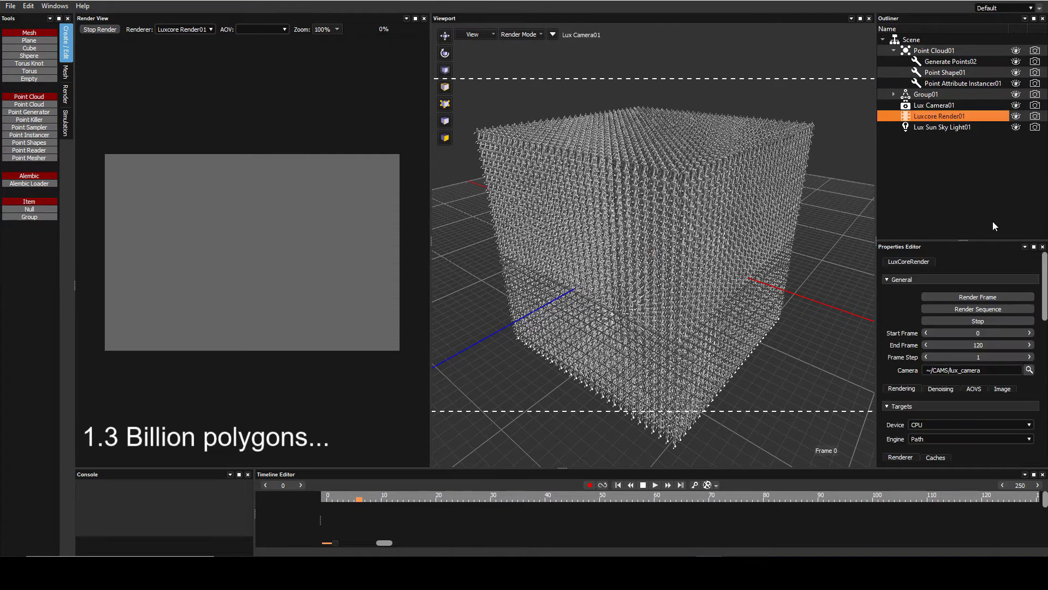
{"action": "left_click", "coordinate": [967, 296]}
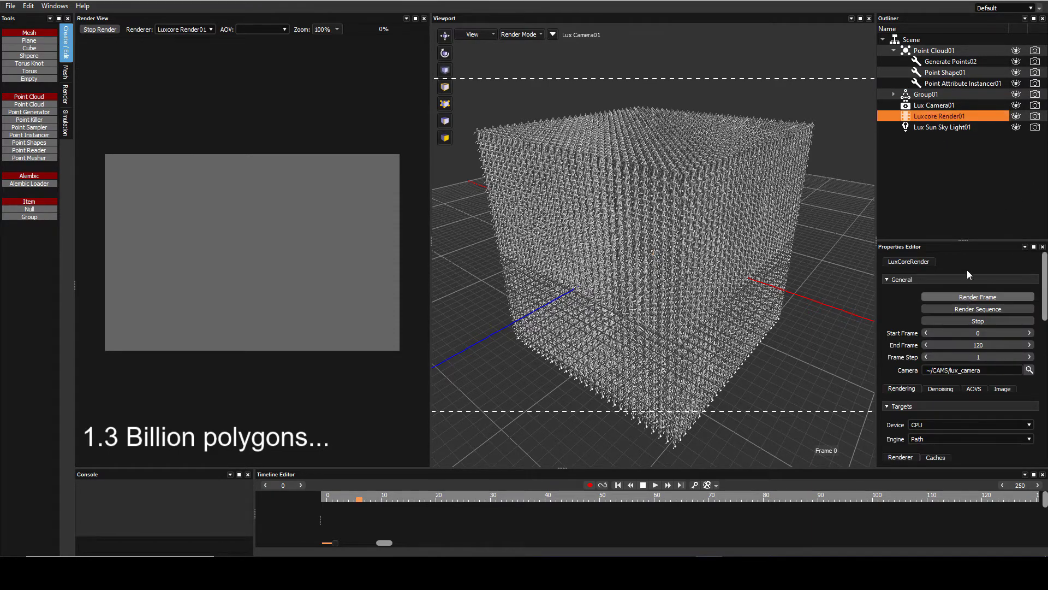